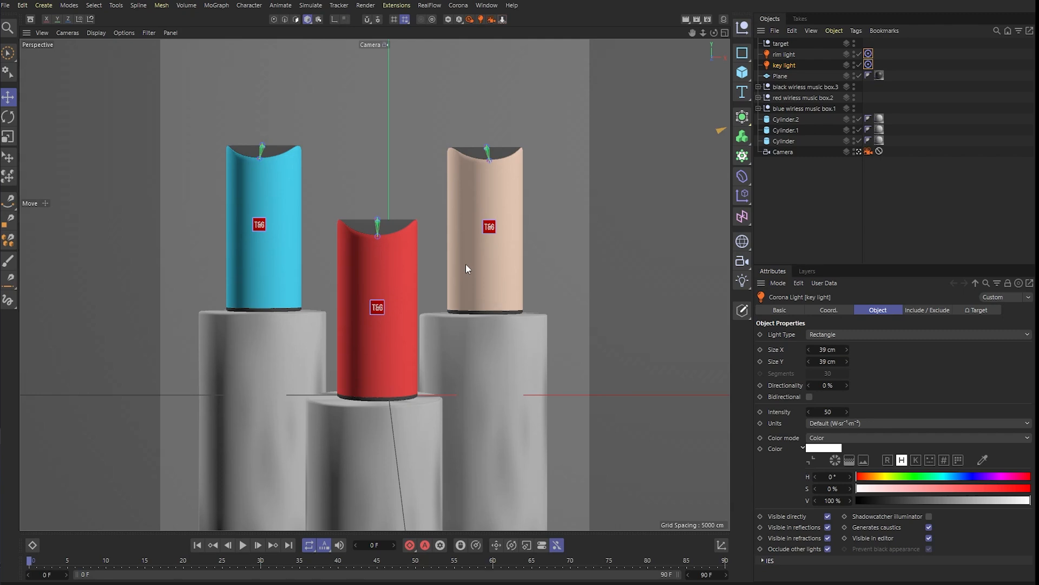
- Inspect the backdrop plane, pedestals and speakers from outside the scene camera, and return to the camera view
{"action": "left_click", "coordinate": [471, 19]}
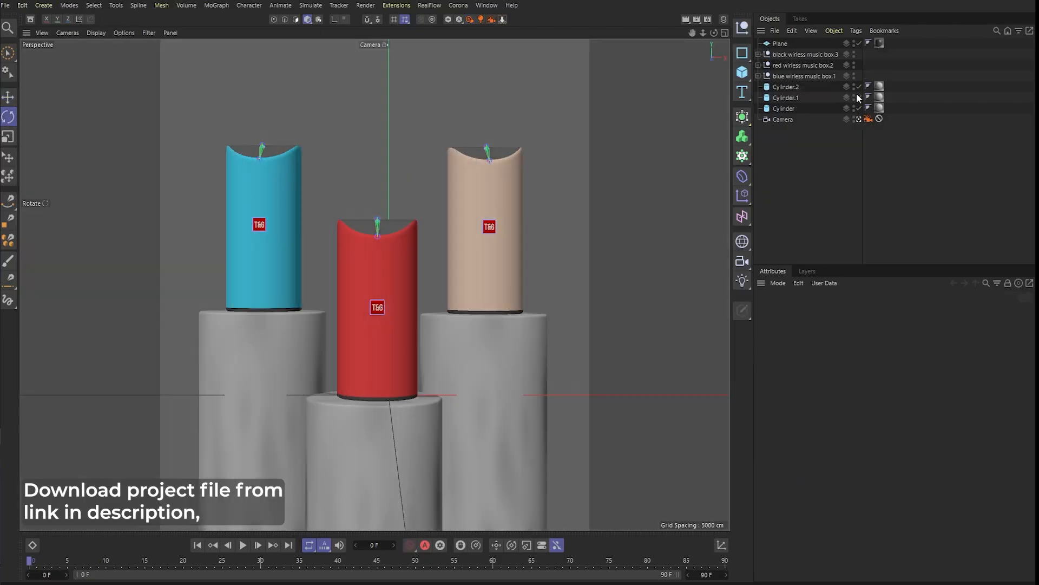
{"action": "left_click", "coordinate": [859, 119]}
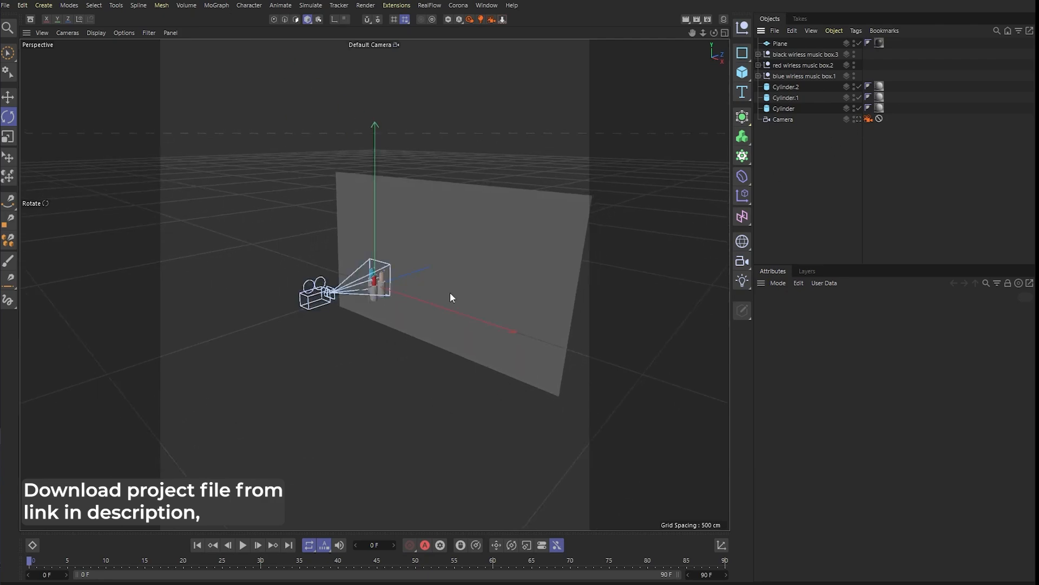
{"action": "scroll", "coordinate": [374, 248], "scroll_direction": "up", "scroll_amount": 6}
{"action": "left_click", "coordinate": [506, 168]}
{"action": "scroll", "coordinate": [343, 304], "scroll_direction": "down", "scroll_amount": 6}
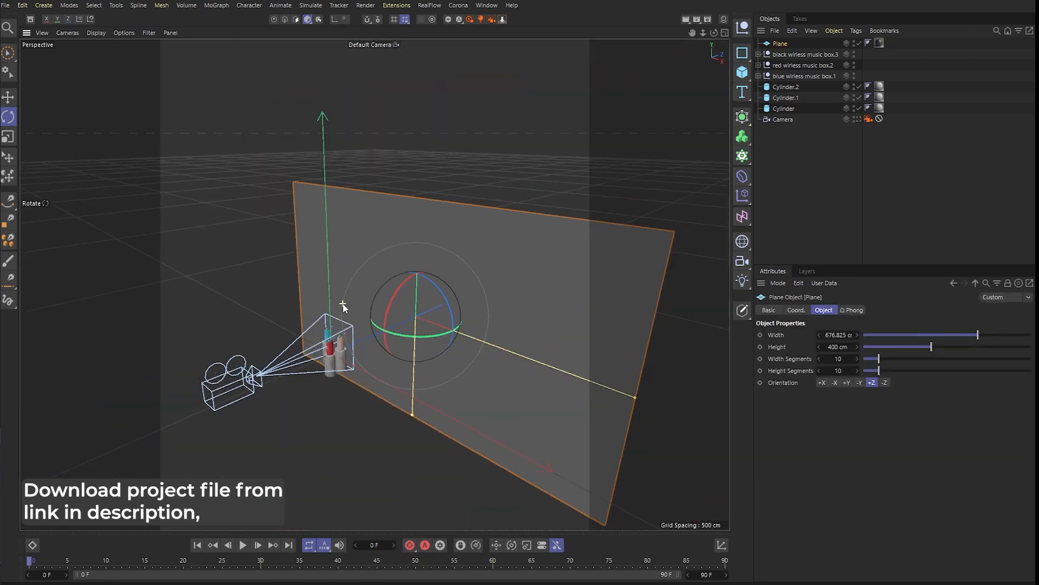
{"action": "scroll", "coordinate": [347, 312], "scroll_direction": "up", "scroll_amount": 8}
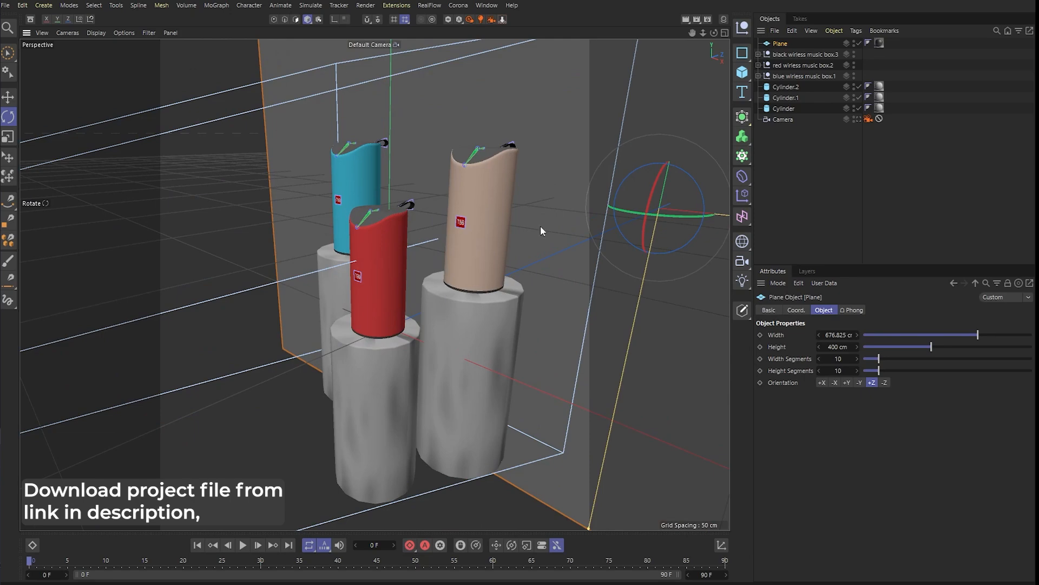
{"action": "left_click", "coordinate": [858, 120]}
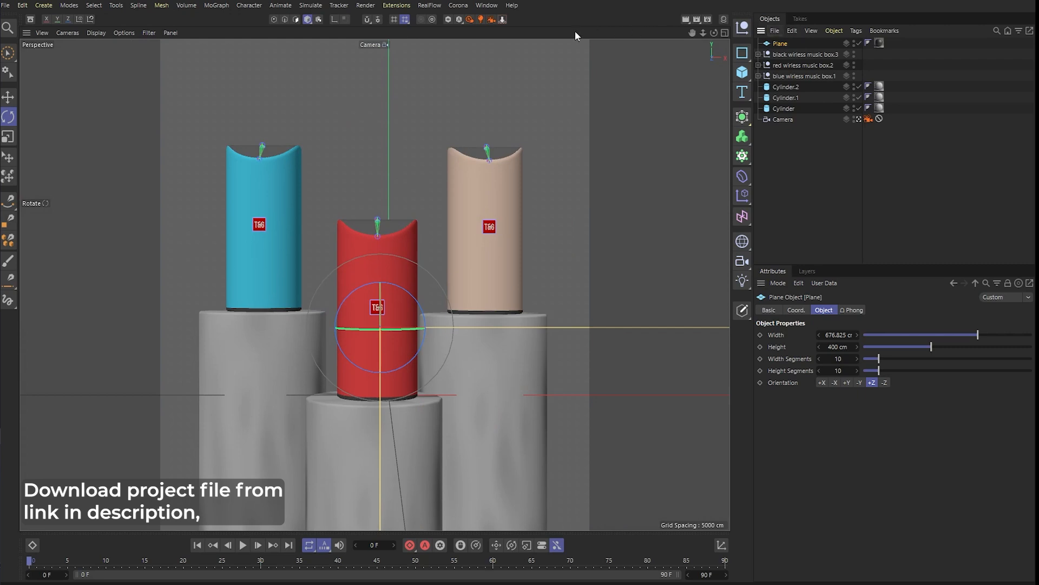
- Create a Corona Light in the scene and rename it "rim light"
{"action": "left_click", "coordinate": [481, 19]}
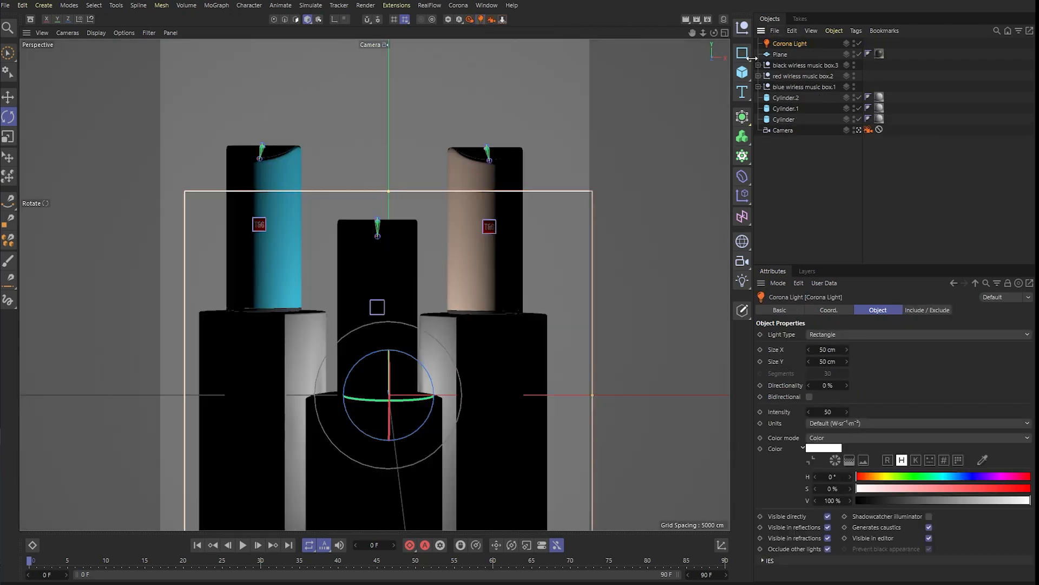
{"action": "double_click", "coordinate": [788, 44]}
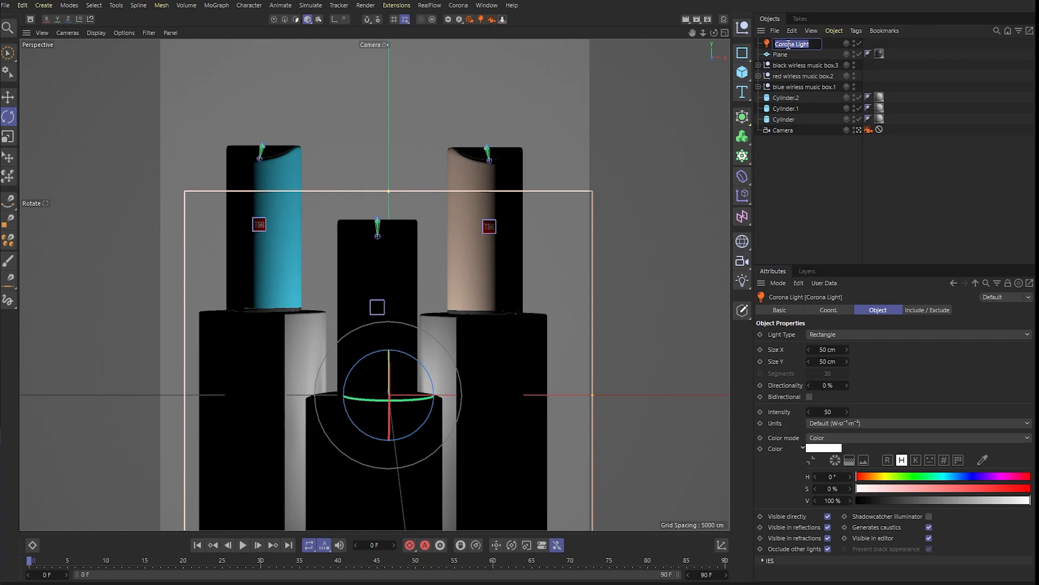
{"action": "type", "text": "rim light"}
{"action": "key", "text": "Return"}
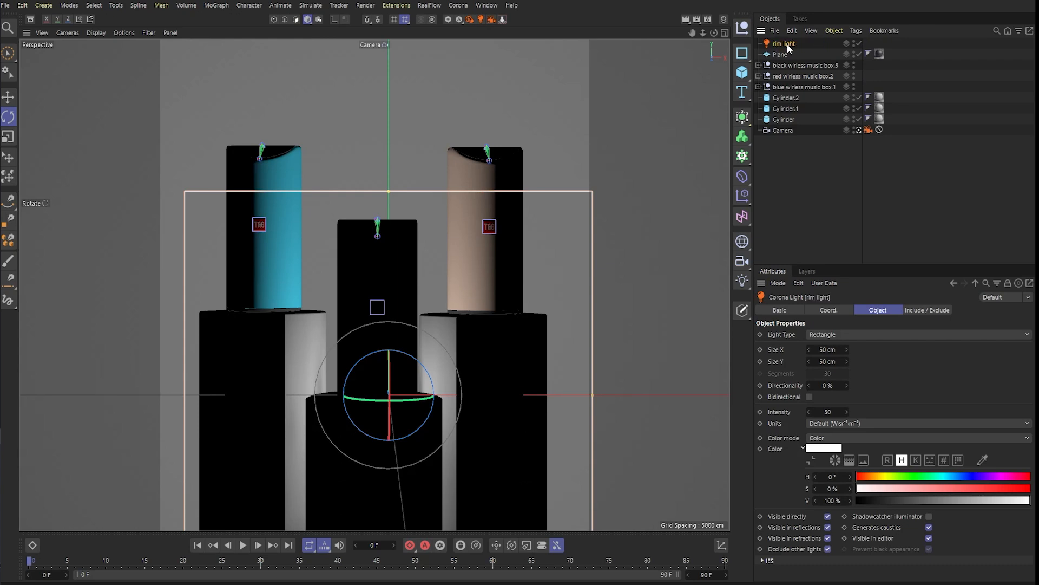
- Add a Null object and give the rim light a Target tag that uses the Null as its target object
{"action": "left_click", "coordinate": [748, 24]}
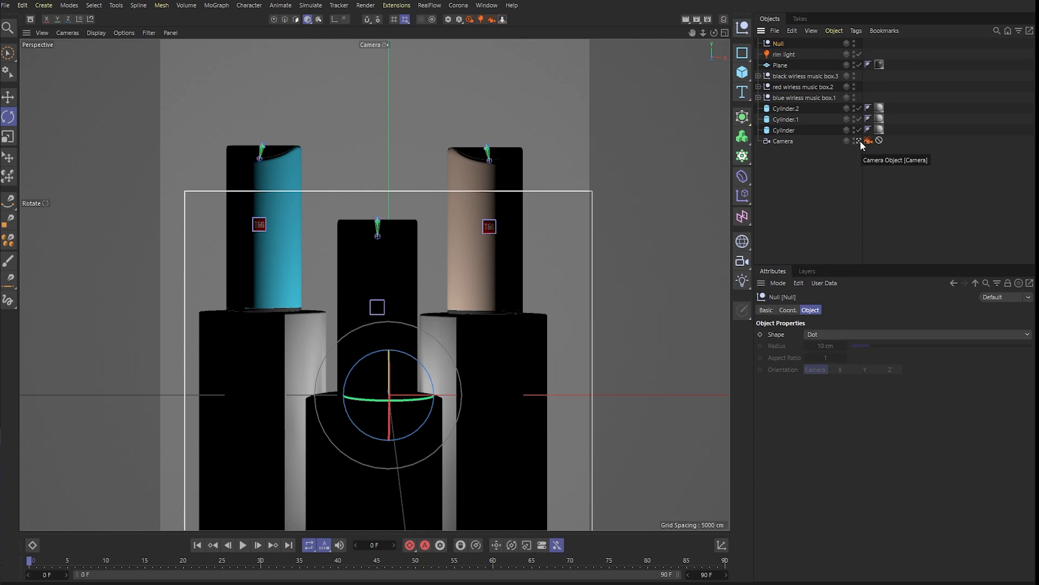
{"action": "right_click", "coordinate": [785, 59]}
{"action": "mouse_move", "coordinate": [824, 49]}
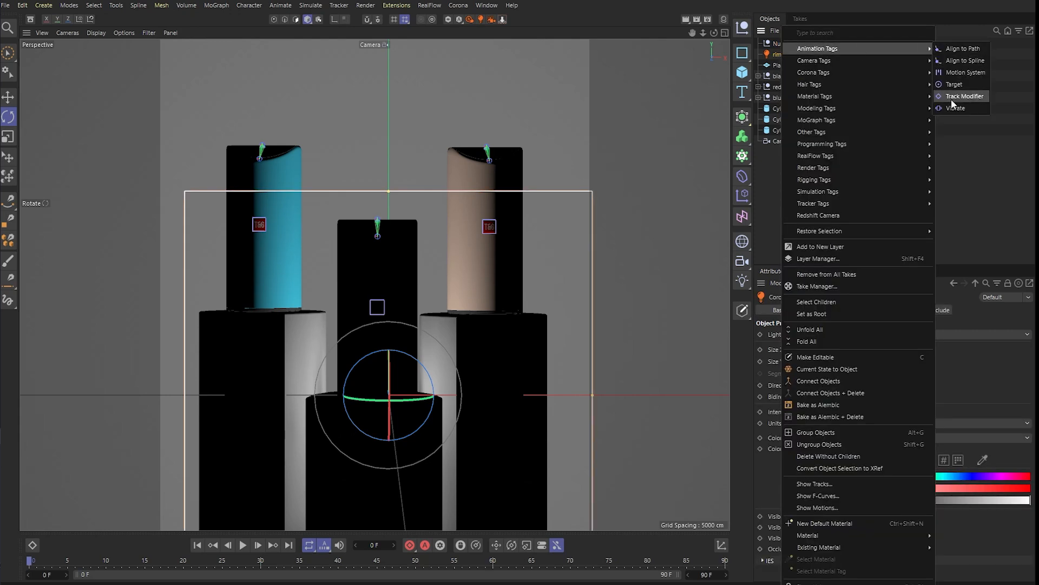
{"action": "left_click", "coordinate": [947, 85]}
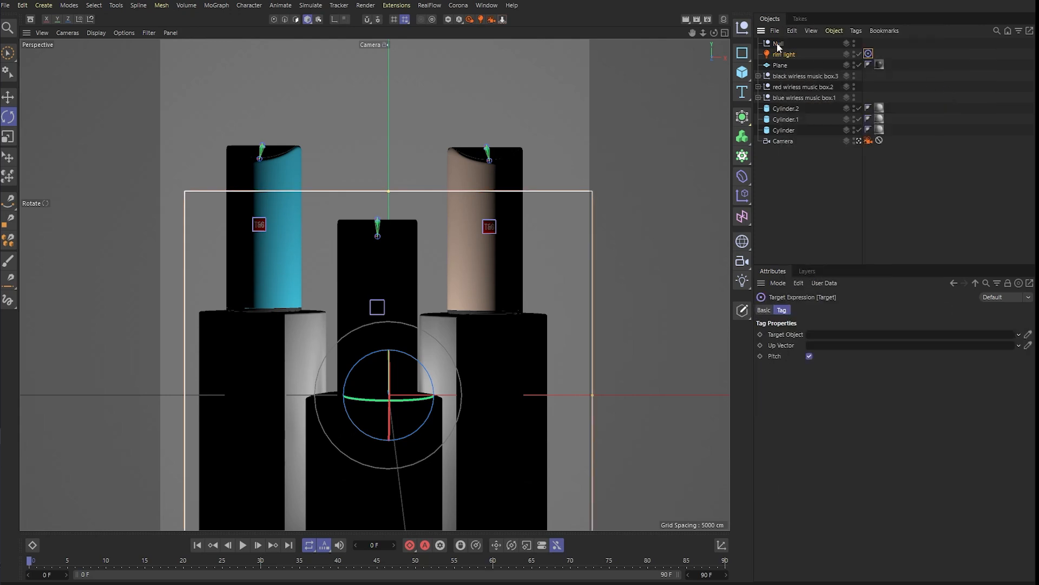
{"action": "left_click_drag", "start_coordinate": [778, 47], "coordinate": [850, 335]}
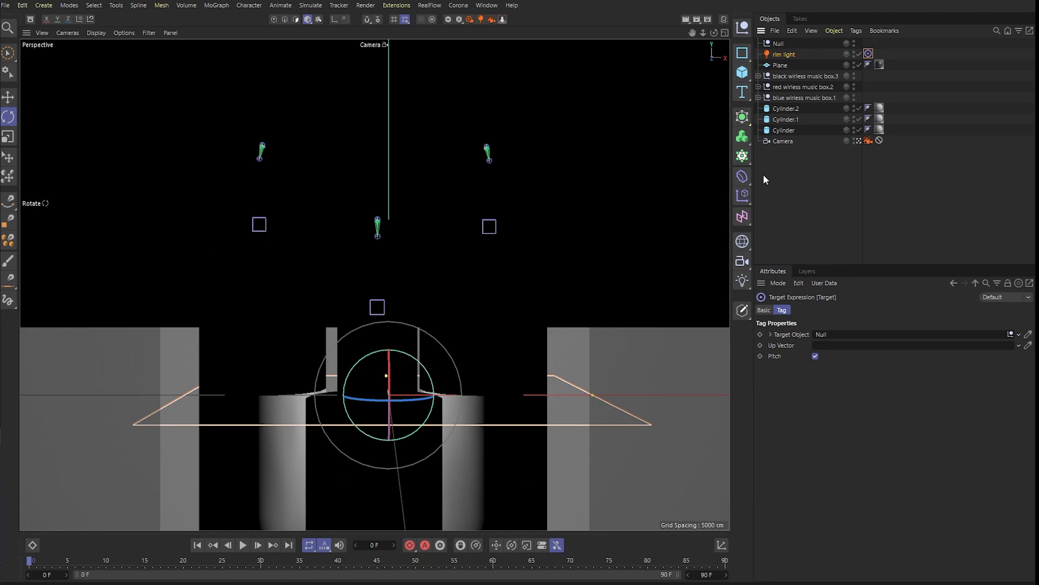
- Show all four viewports and change the rim light's type from Rectangle to Sphere Sector
{"action": "middle_click", "coordinate": [487, 305]}
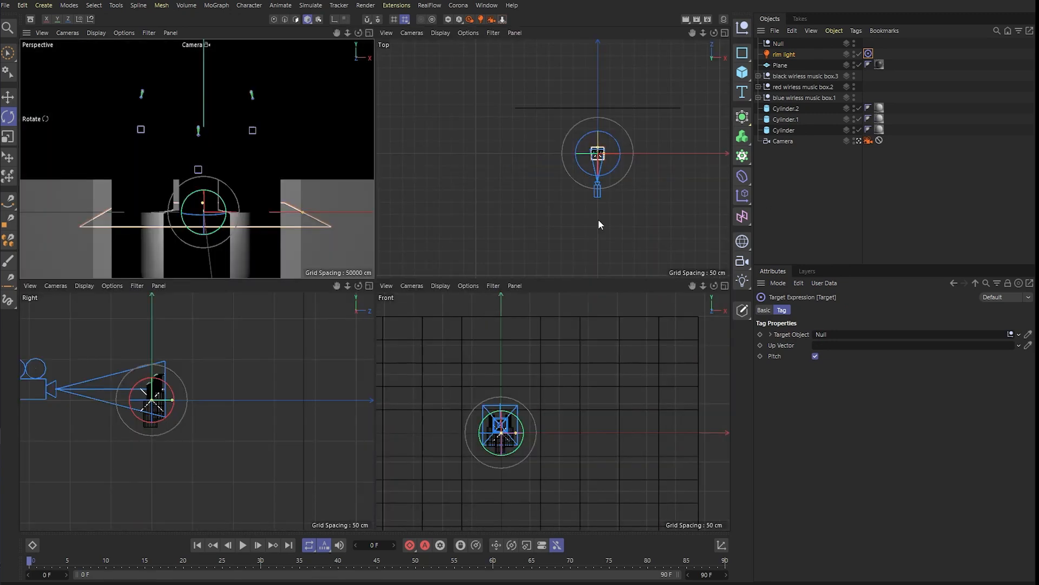
{"action": "scroll", "coordinate": [602, 175], "scroll_direction": "up", "scroll_amount": 3}
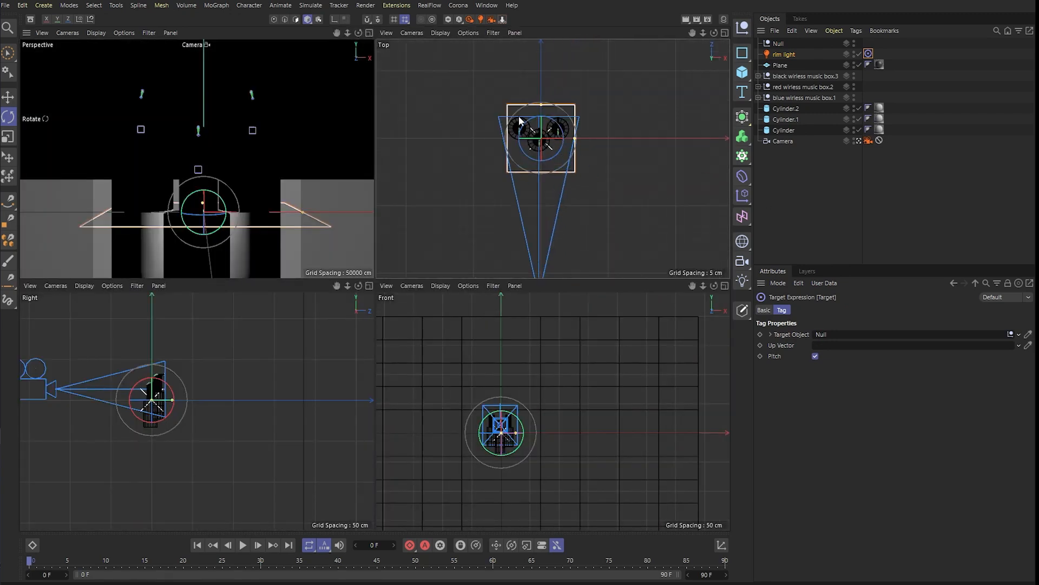
{"action": "scroll", "coordinate": [520, 118], "scroll_direction": "up", "scroll_amount": 1}
{"action": "left_click", "coordinate": [781, 55]}
{"action": "scroll", "coordinate": [583, 201], "scroll_direction": "down", "scroll_amount": 3}
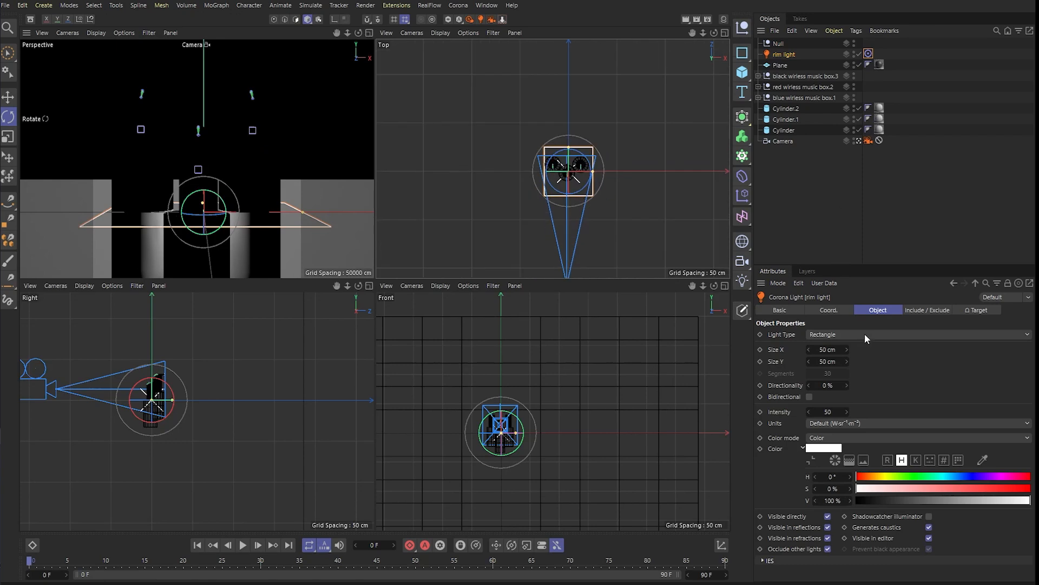
{"action": "left_click", "coordinate": [861, 335]}
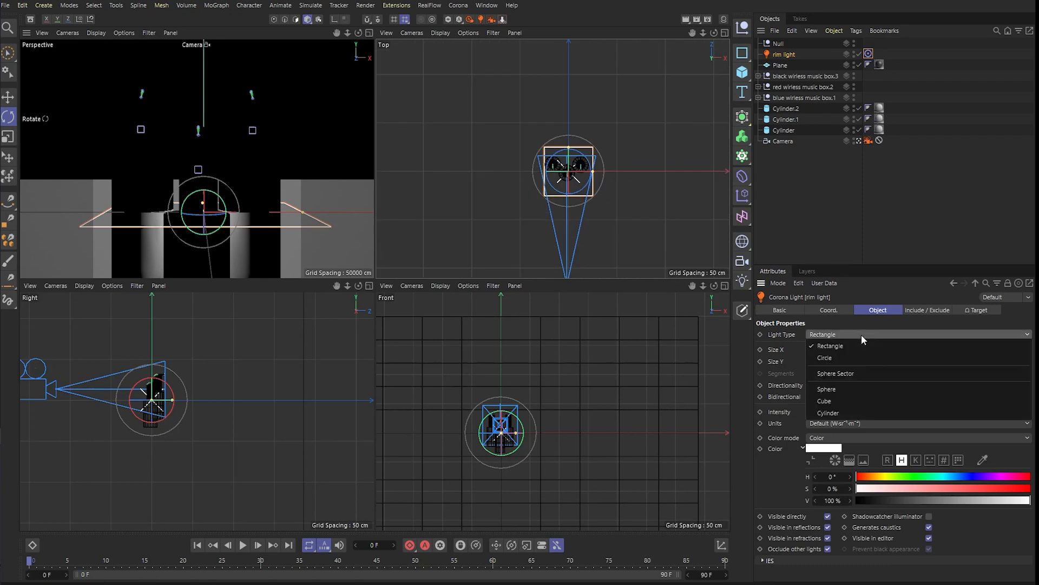
{"action": "left_click", "coordinate": [845, 376]}
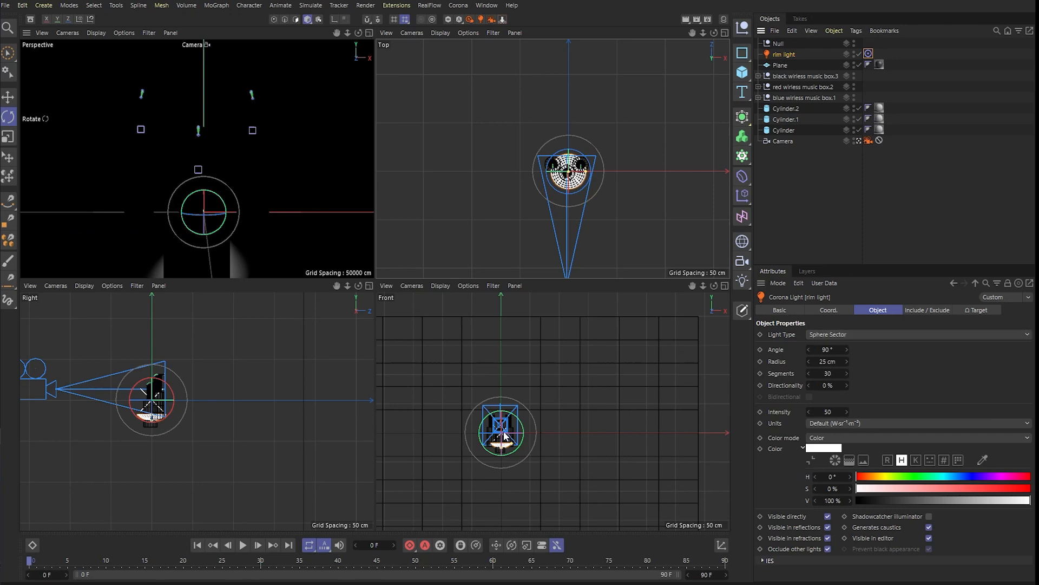
- Move the rim light above and behind the speakers, off to their left side as seen from the camera
{"action": "key", "text": "e"}
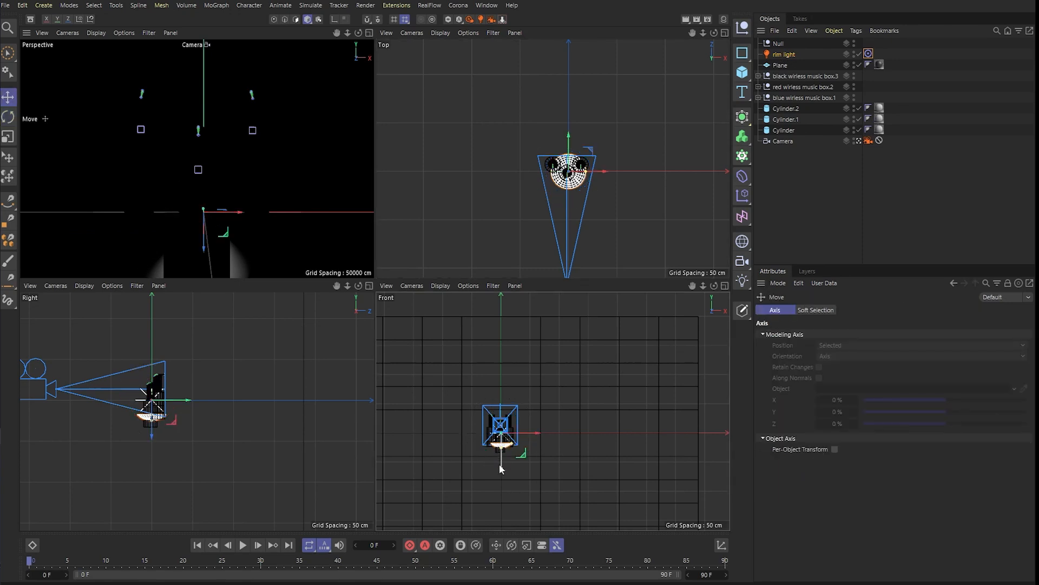
{"action": "left_click_drag", "start_coordinate": [501, 460], "coordinate": [501, 410]}
{"action": "left_click_drag", "start_coordinate": [603, 171], "coordinate": [446, 117]}
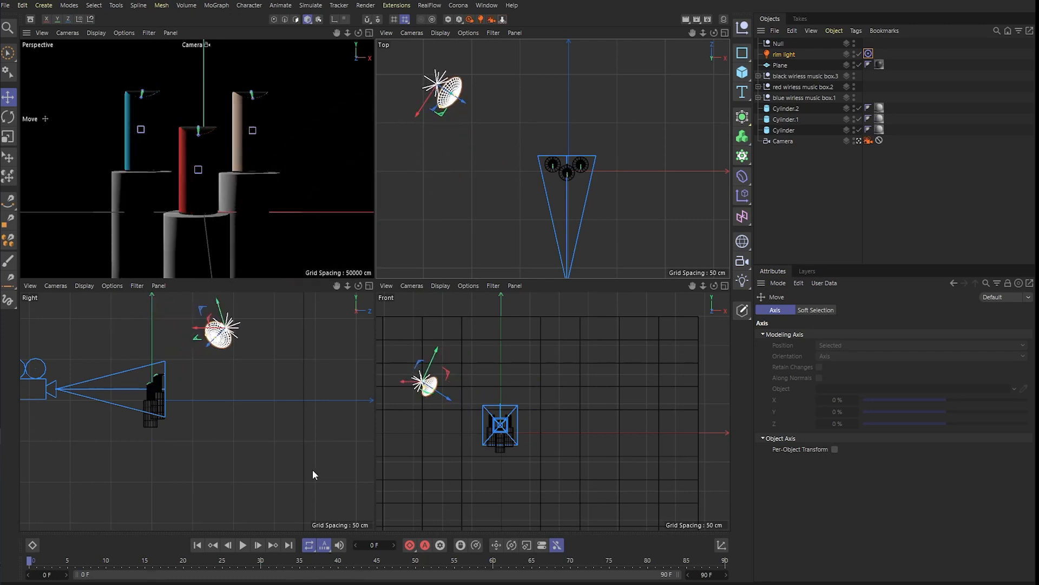
- Start the Corona interactive render and shrink its frame buffer window so the viewports can be used beside it
{"action": "scroll", "coordinate": [242, 455], "scroll_direction": "down", "scroll_amount": 3}
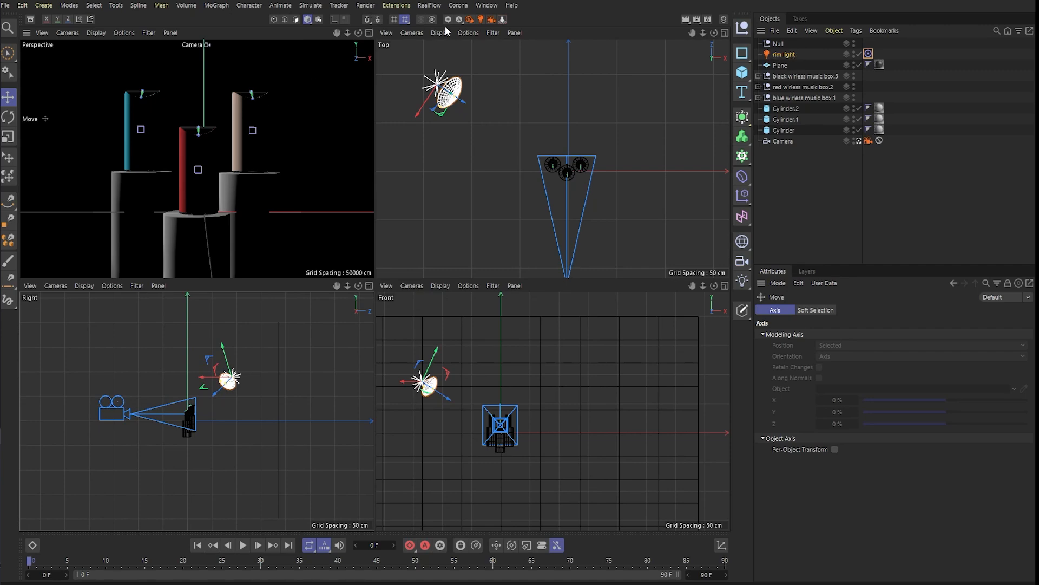
{"action": "left_click", "coordinate": [472, 20]}
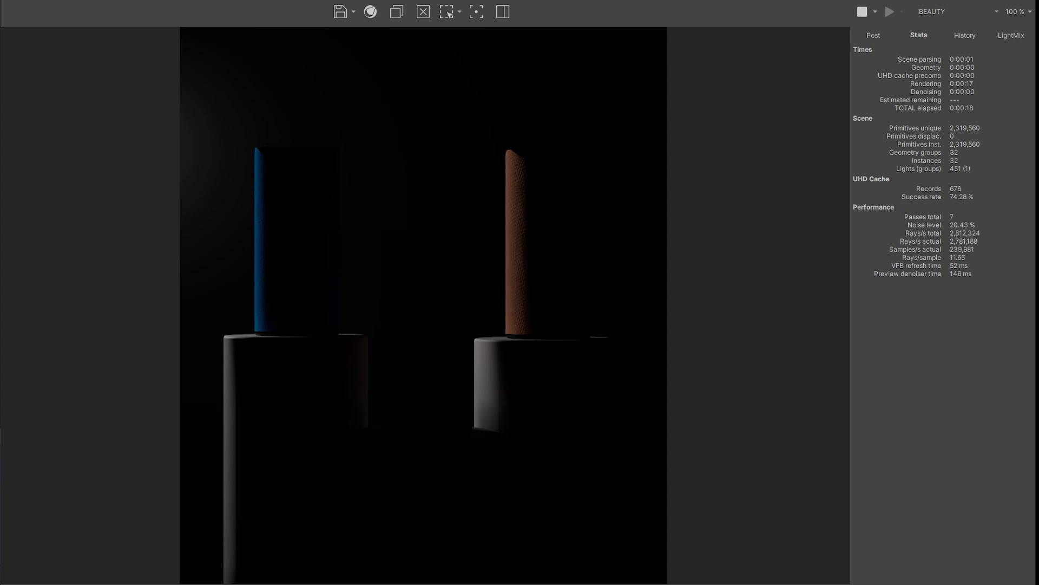
{"action": "left_click_drag", "start_coordinate": [807, 0], "coordinate": [0, 95]}
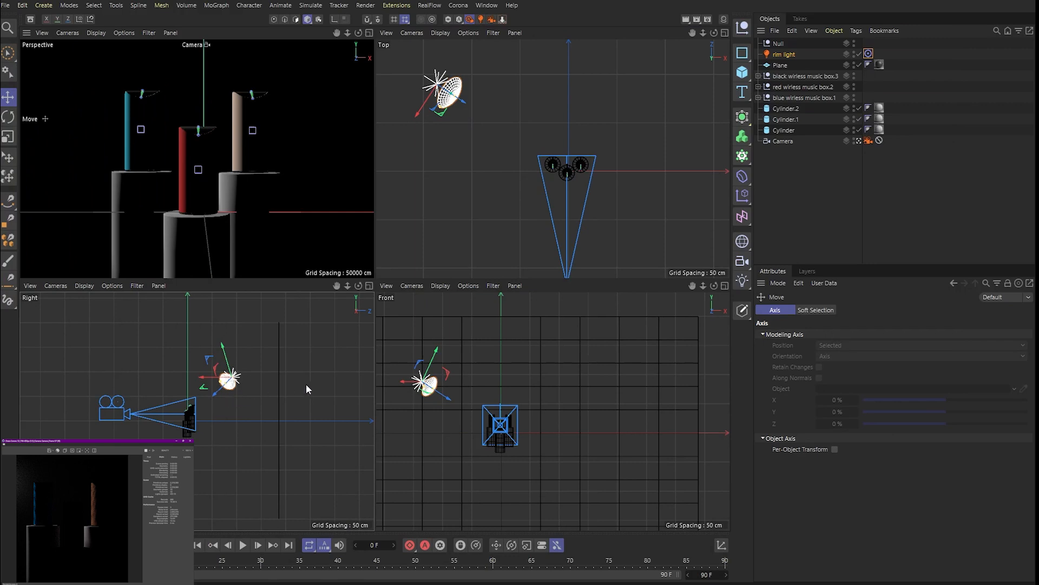
- Move the rim light closer to the speakers' centre line in the top view, keeping it behind them
{"action": "scroll", "coordinate": [533, 226], "scroll_direction": "down", "scroll_amount": 2}
{"action": "scroll", "coordinate": [551, 152], "scroll_direction": "up", "scroll_amount": 2}
{"action": "scroll", "coordinate": [545, 166], "scroll_direction": "down", "scroll_amount": 2}
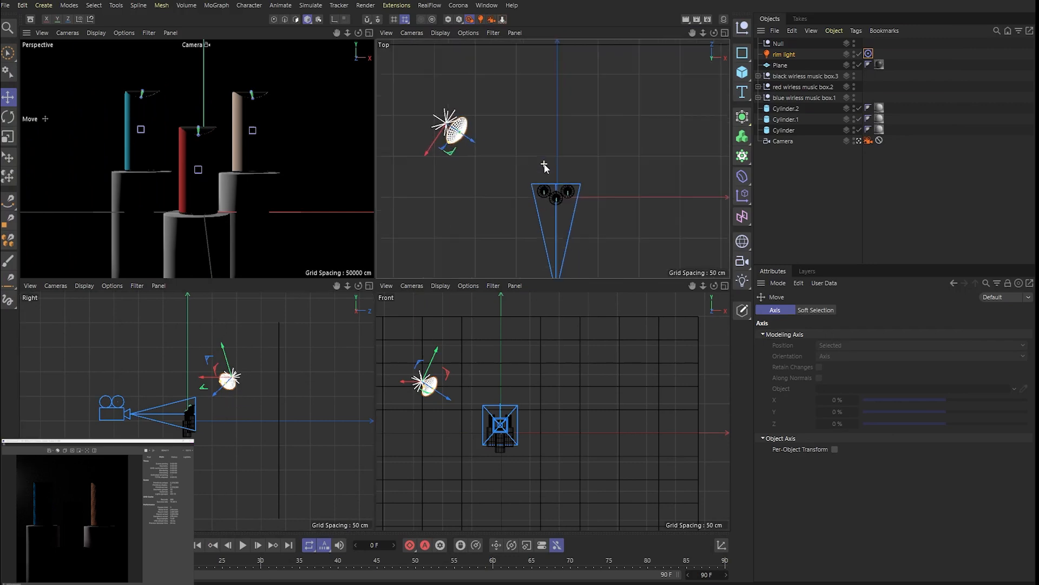
{"action": "left_click_drag", "start_coordinate": [452, 152], "coordinate": [516, 152]}
- Set the rim light's intensity to 45
{"action": "left_click", "coordinate": [784, 55]}
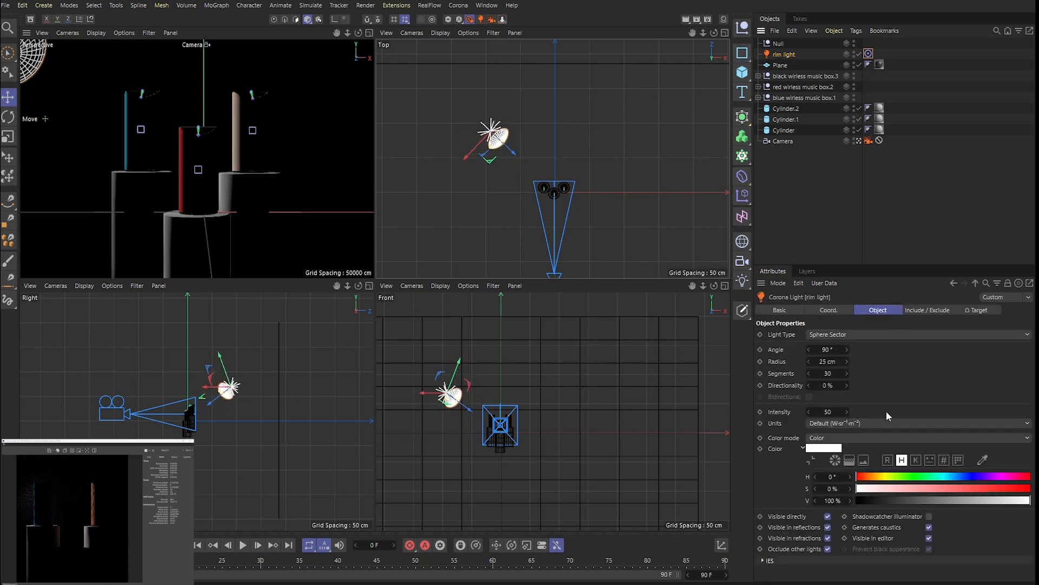
{"action": "double_click", "coordinate": [826, 412]}
{"action": "type", "text": "2"}
{"action": "key", "text": "BackSpace"}
{"action": "type", "text": "5"}
{"action": "key", "text": "Return"}
- Reposition the rim light farther out to the left, slightly behind and above the speakers, to light their left edges
{"action": "scroll", "coordinate": [508, 149], "scroll_direction": "up", "scroll_amount": 3}
{"action": "left_click_drag", "start_coordinate": [455, 138], "coordinate": [440, 153]}
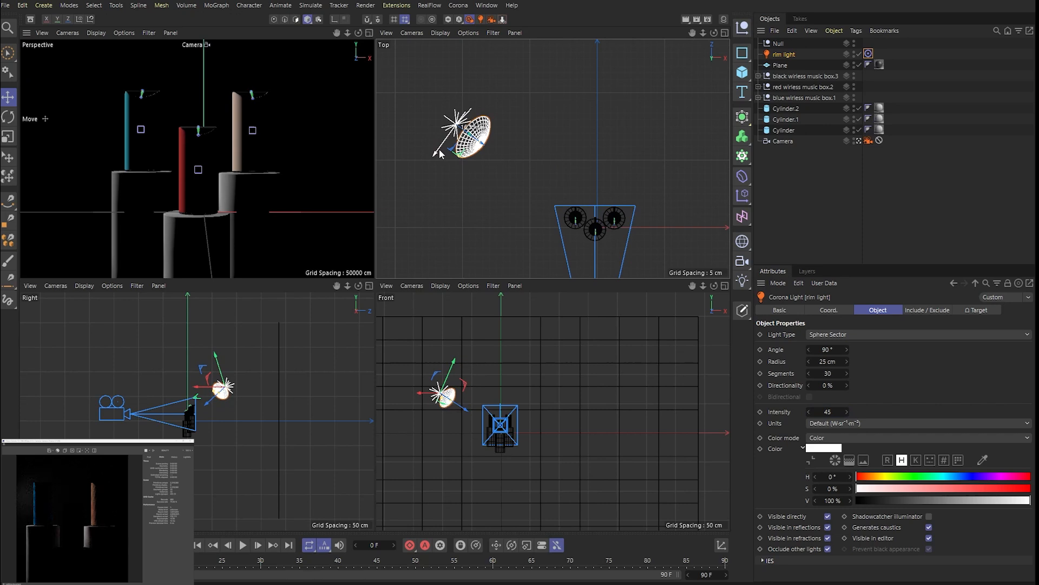
{"action": "left_click_drag", "start_coordinate": [440, 153], "coordinate": [442, 146]}
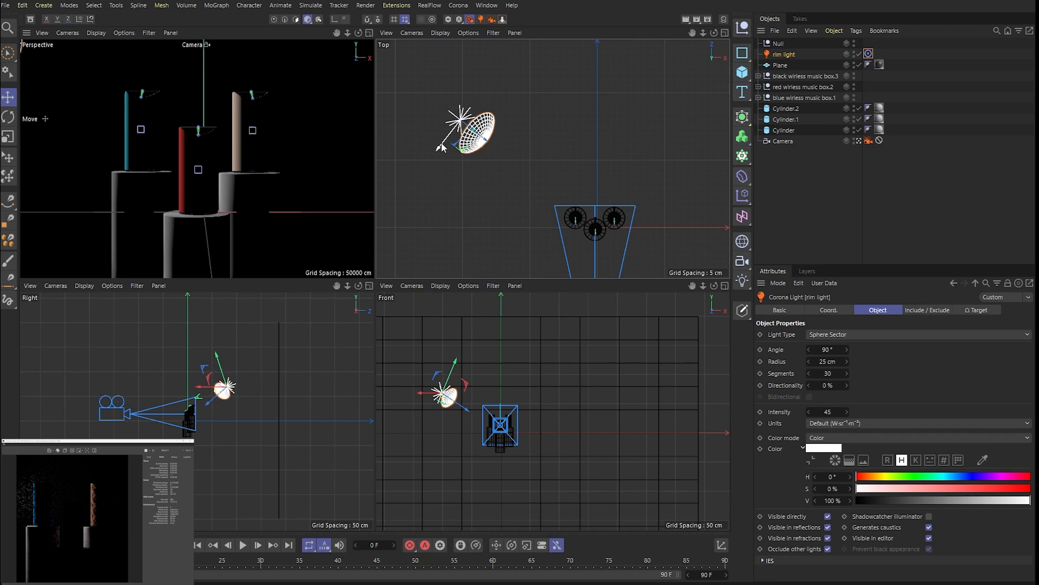
{"action": "scroll", "coordinate": [489, 187], "scroll_direction": "down", "scroll_amount": 3}
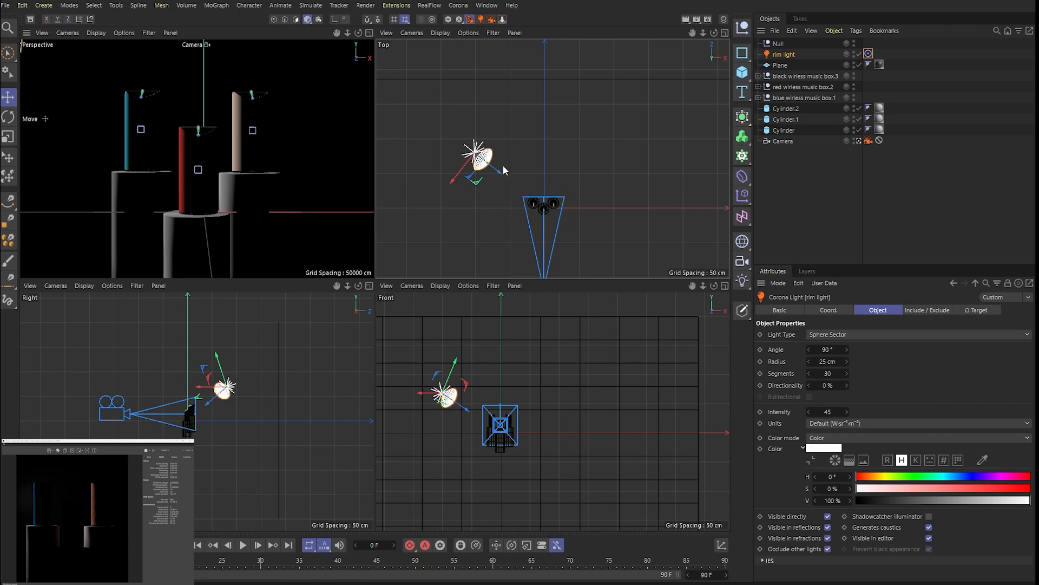
{"action": "left_click_drag", "start_coordinate": [504, 166], "coordinate": [482, 226]}
{"action": "left_click_drag", "start_coordinate": [439, 356], "coordinate": [440, 349]}
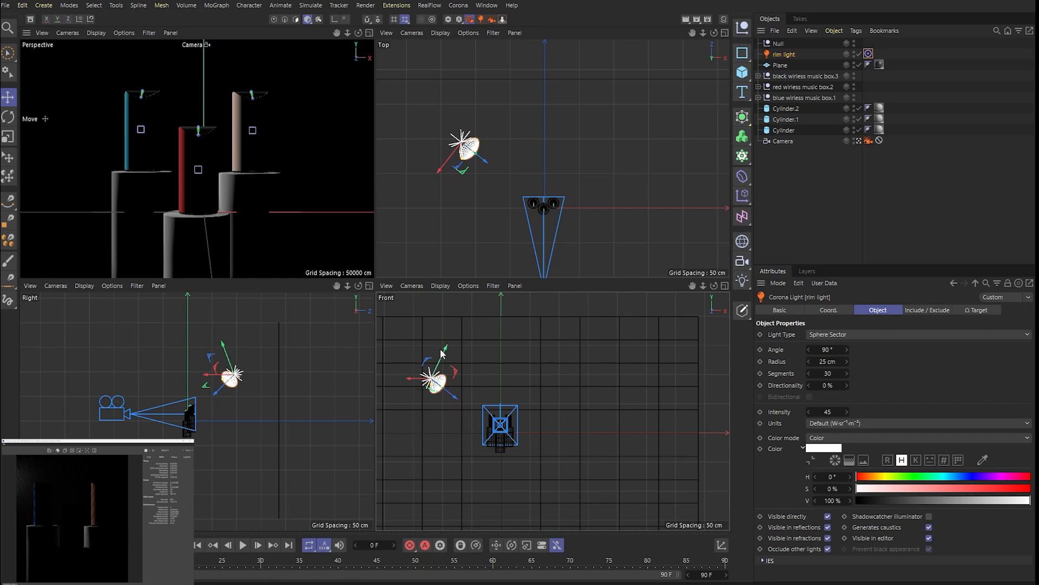
{"action": "left_click_drag", "start_coordinate": [493, 152], "coordinate": [449, 200]}
{"action": "left_click_drag", "start_coordinate": [447, 202], "coordinate": [486, 184]}
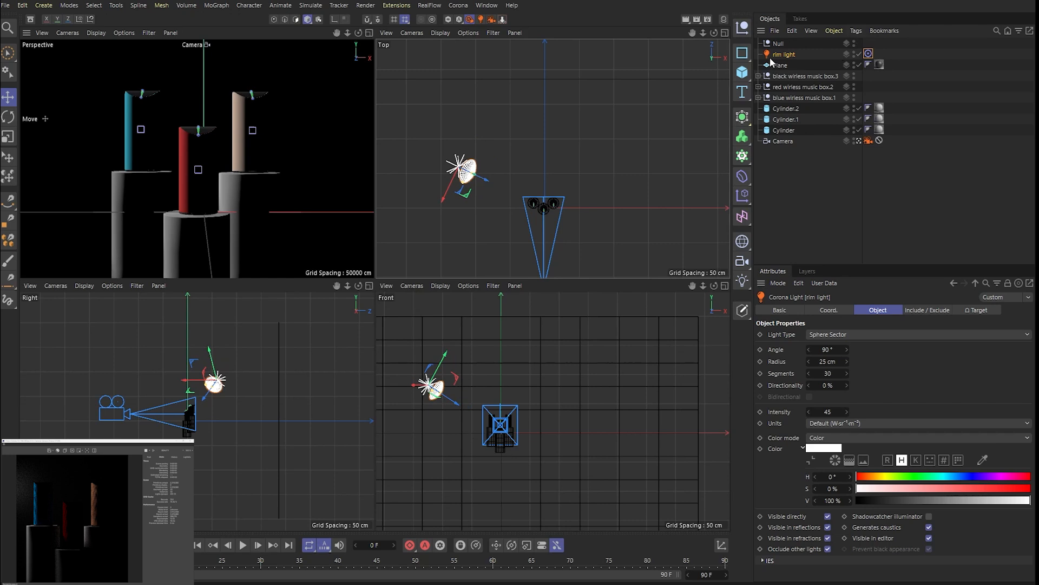
- Duplicate the rim light directly beneath it in the object list and rename the copy "key light.1"
{"action": "left_click_drag", "start_coordinate": [782, 58], "coordinate": [767, 79], "text": "ctrl"}
{"action": "double_click", "coordinate": [788, 66]}
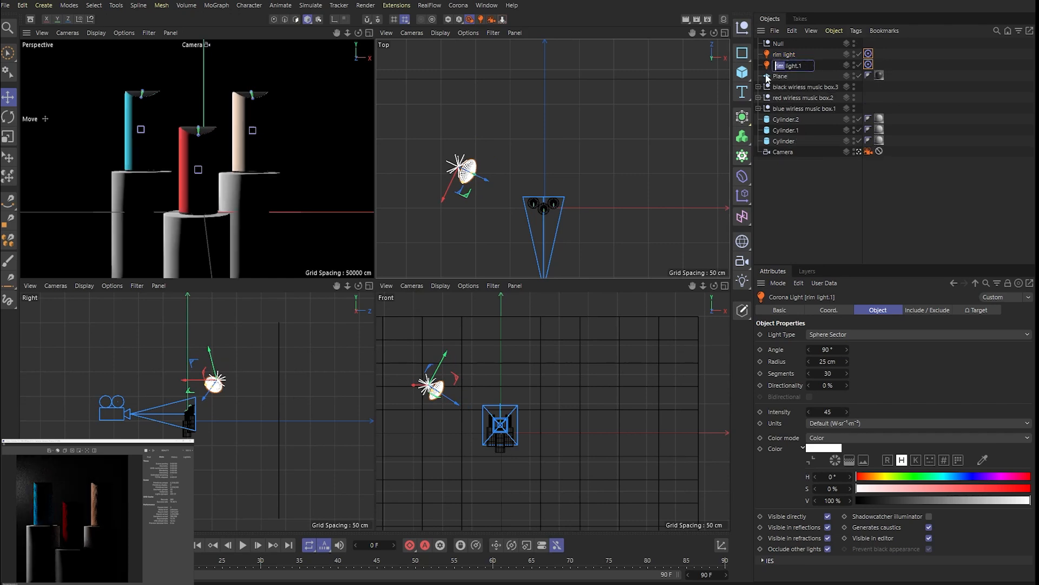
{"action": "type", "text": "key"}
{"action": "key", "text": "Return"}
- Change the key light's type to Rectangle and move it in front of the speakers, raised and opposite the rim light
{"action": "left_click", "coordinate": [842, 338]}
{"action": "left_click", "coordinate": [845, 347]}
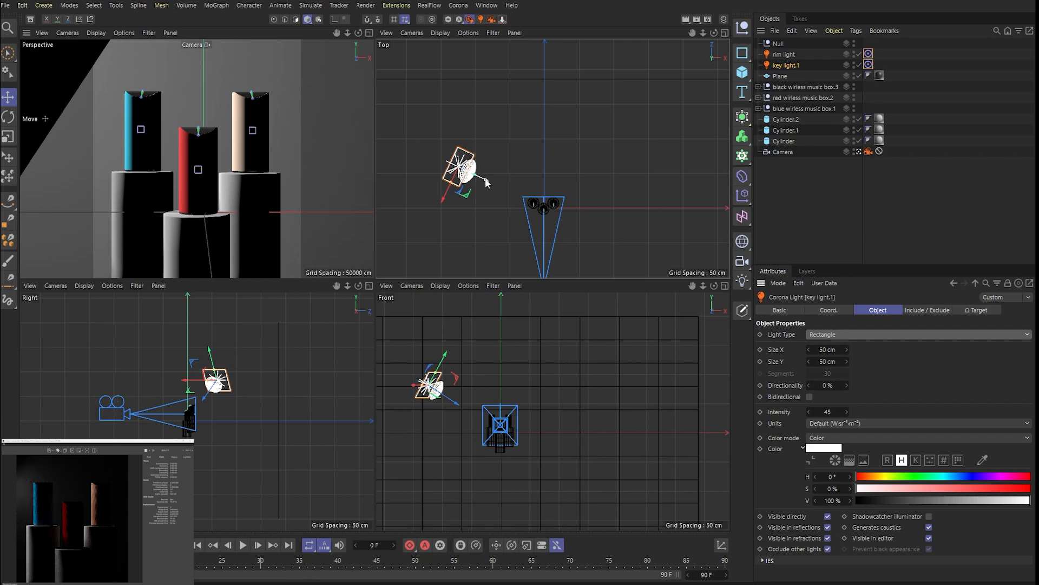
{"action": "left_click_drag", "start_coordinate": [486, 182], "coordinate": [634, 258]}
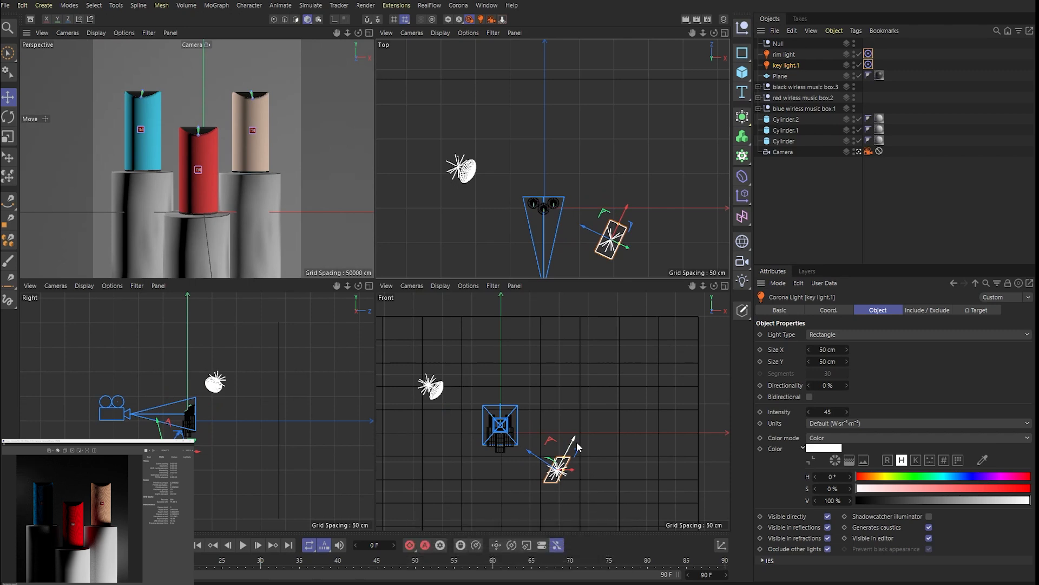
{"action": "left_click_drag", "start_coordinate": [572, 450], "coordinate": [595, 358]}
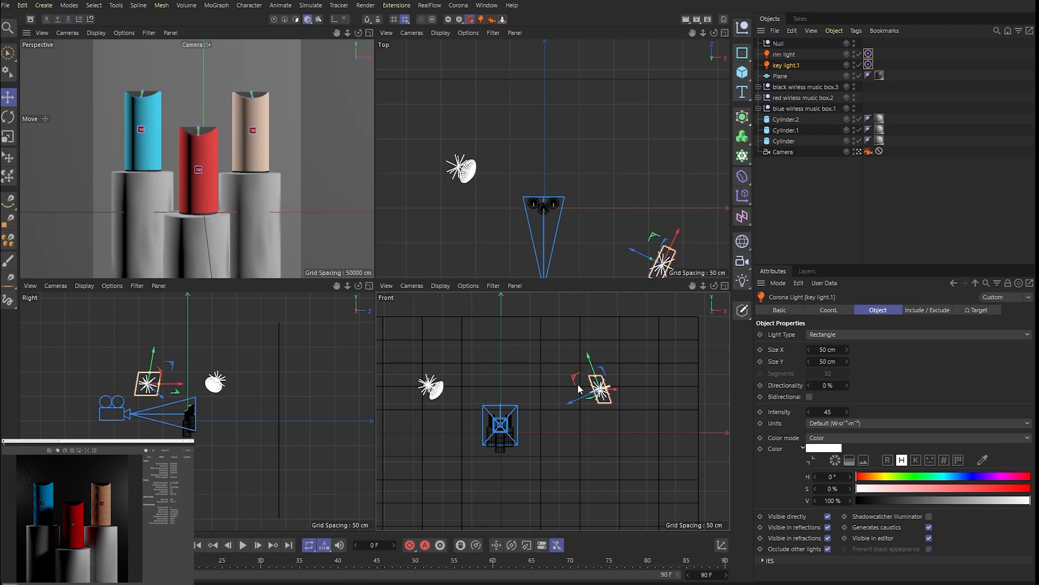
{"action": "left_click_drag", "start_coordinate": [592, 362], "coordinate": [593, 367]}
{"action": "scroll", "coordinate": [563, 173], "scroll_direction": "down", "scroll_amount": 5}
{"action": "scroll", "coordinate": [578, 211], "scroll_direction": "up", "scroll_amount": 4}
{"action": "left_click_drag", "start_coordinate": [644, 216], "coordinate": [584, 215]}
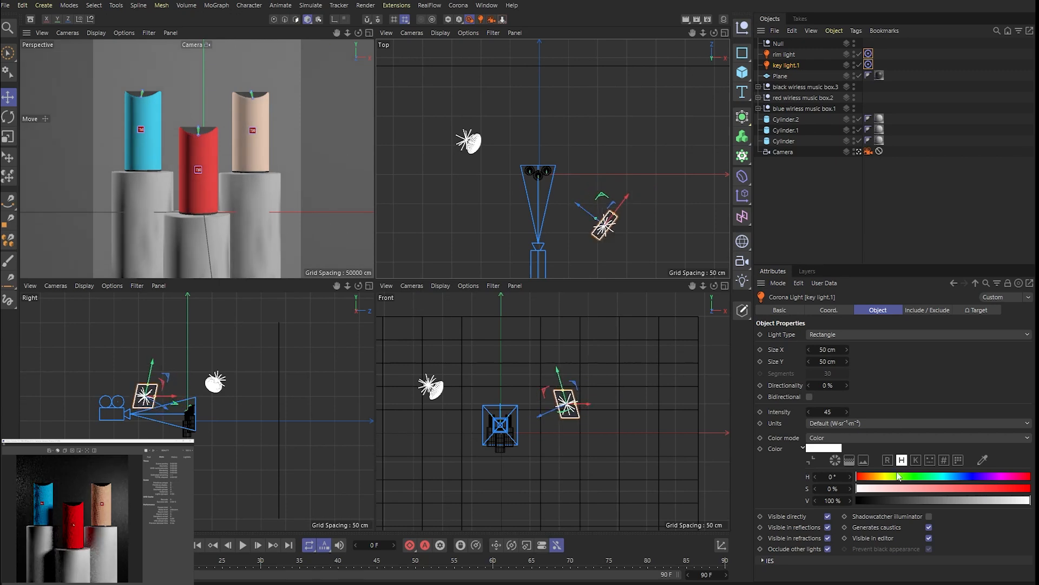
- Set the key light's size to 40 cm in X and 40 cm in Y
{"action": "double_click", "coordinate": [825, 350]}
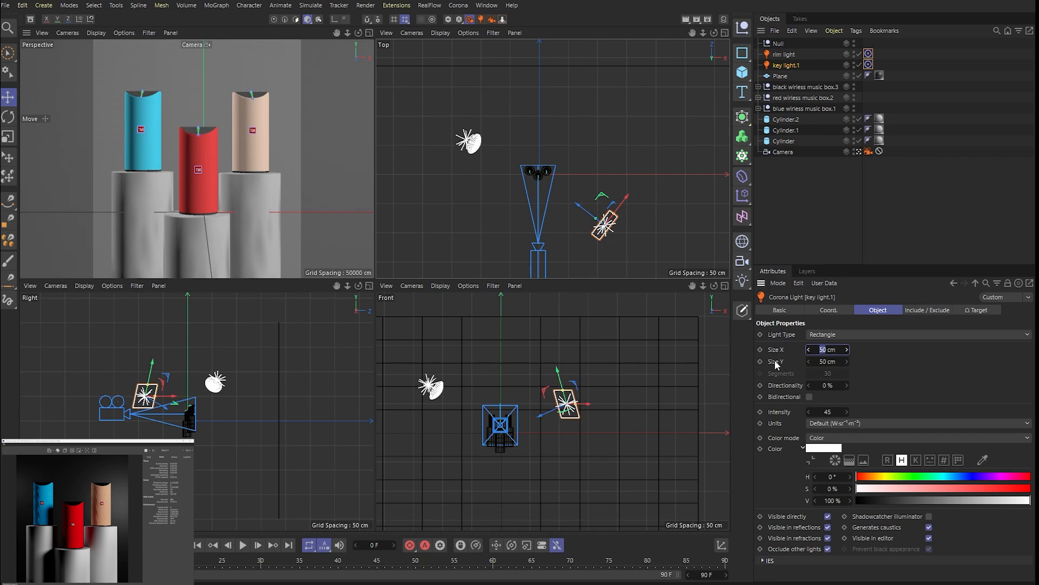
{"action": "type", "text": "40"}
{"action": "key", "text": "Tab"}
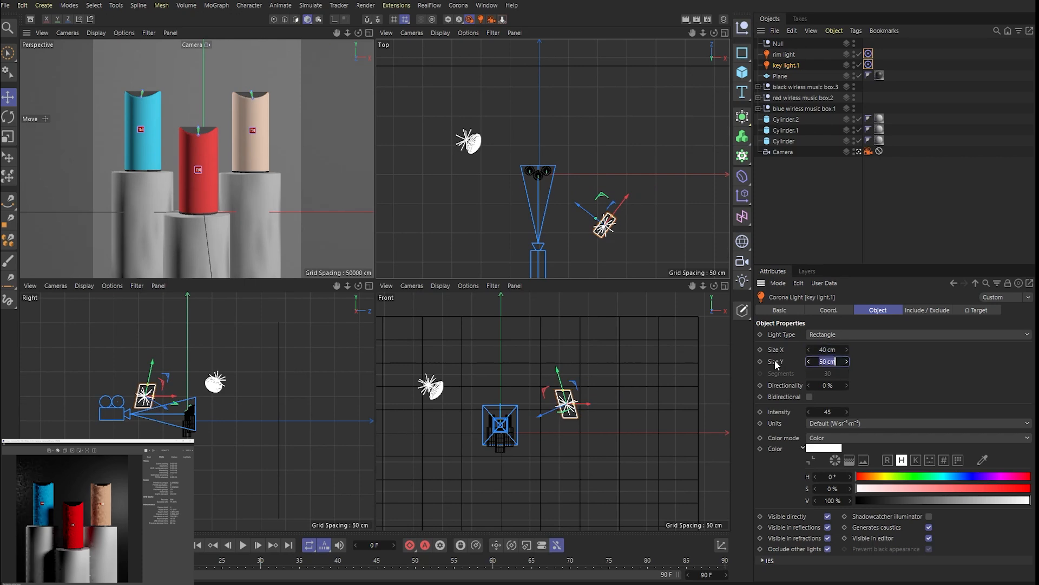
{"action": "type", "text": "40"}
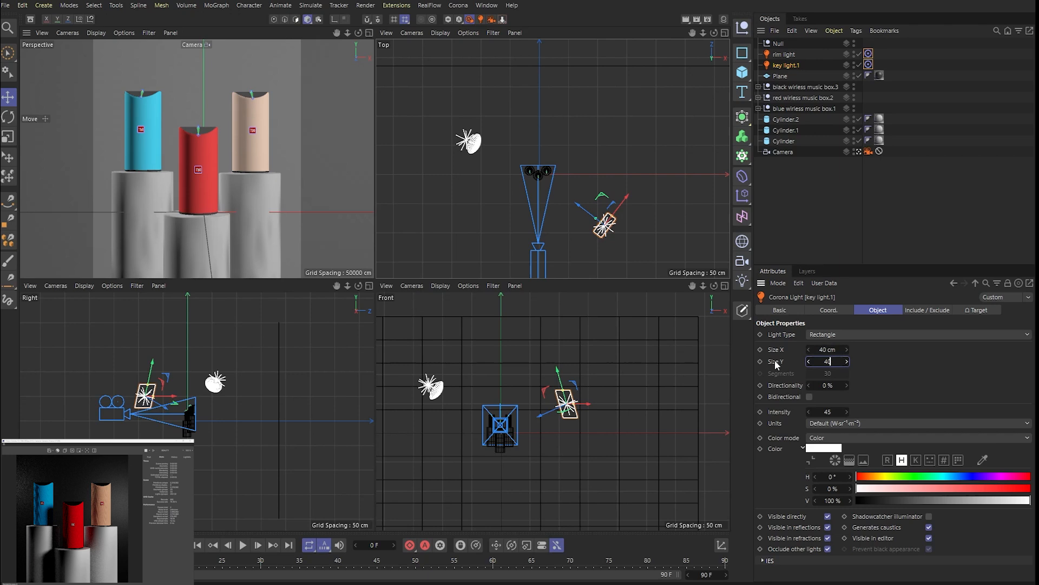
{"action": "key", "text": "Return"}
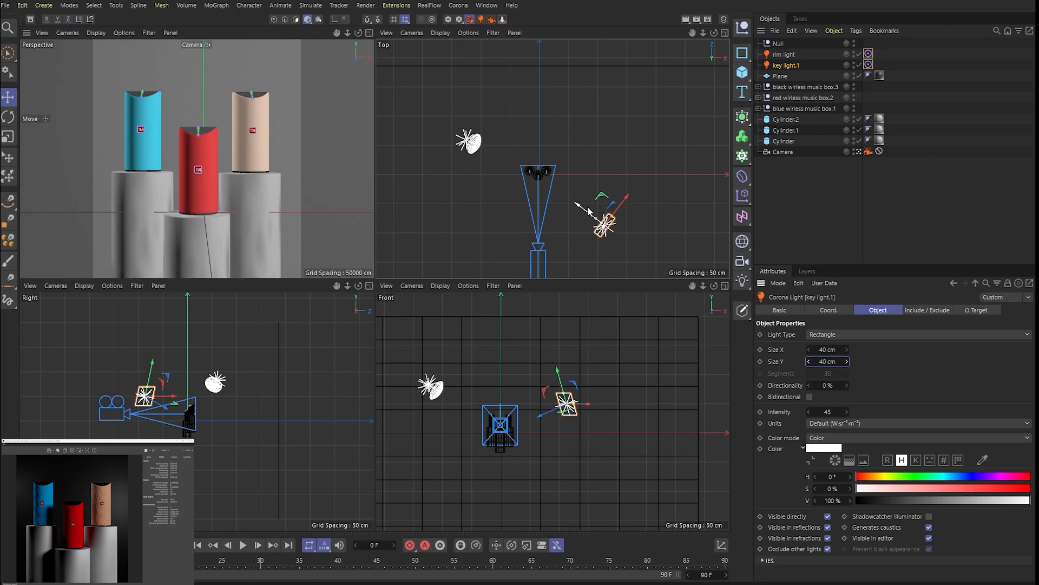
- Fine-tune the key light's position, moving it slightly farther from the speakers and a little higher
{"action": "scroll", "coordinate": [590, 221], "scroll_direction": "up", "scroll_amount": 3}
{"action": "left_click_drag", "start_coordinate": [596, 213], "coordinate": [649, 233]}
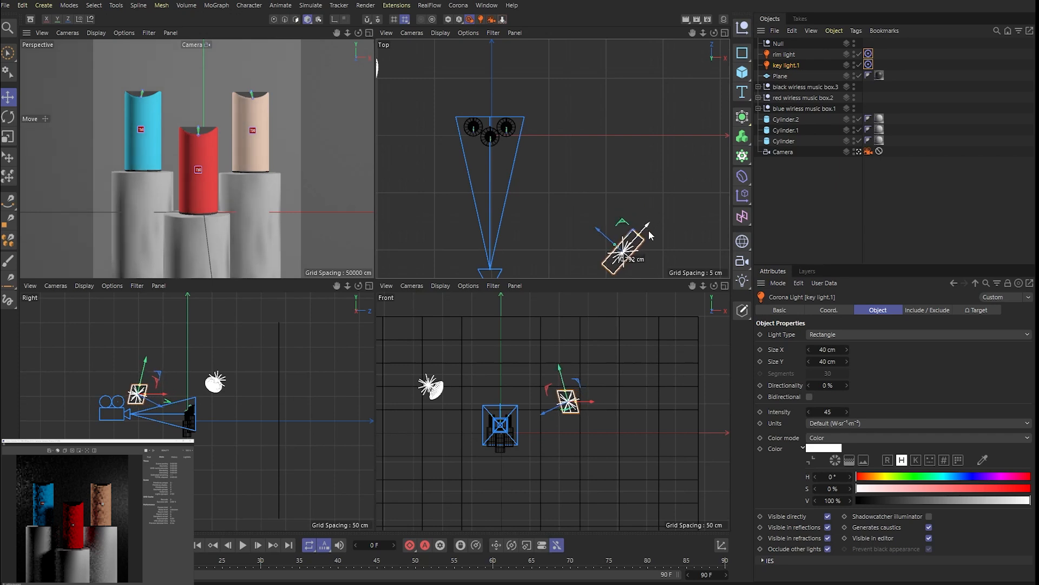
{"action": "scroll", "coordinate": [581, 219], "scroll_direction": "down", "scroll_amount": 2}
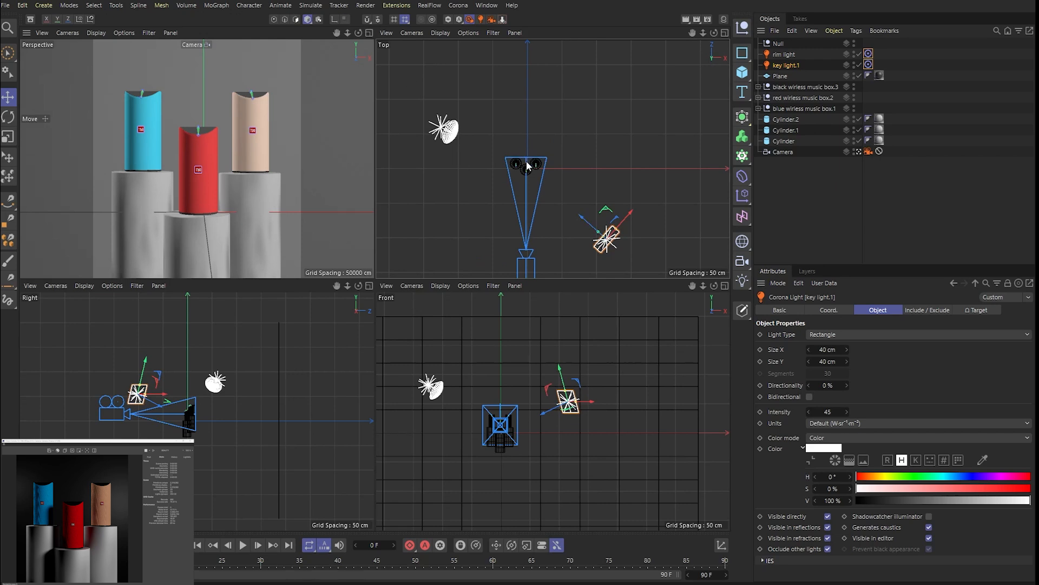
{"action": "left_click_drag", "start_coordinate": [628, 218], "coordinate": [628, 222]}
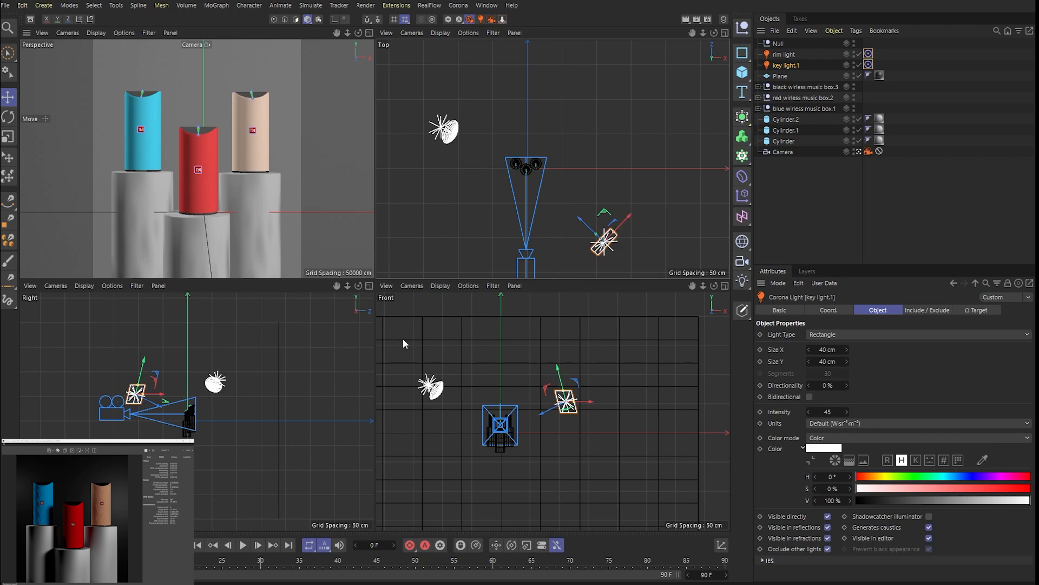
{"action": "scroll", "coordinate": [154, 383], "scroll_direction": "up", "scroll_amount": 4}
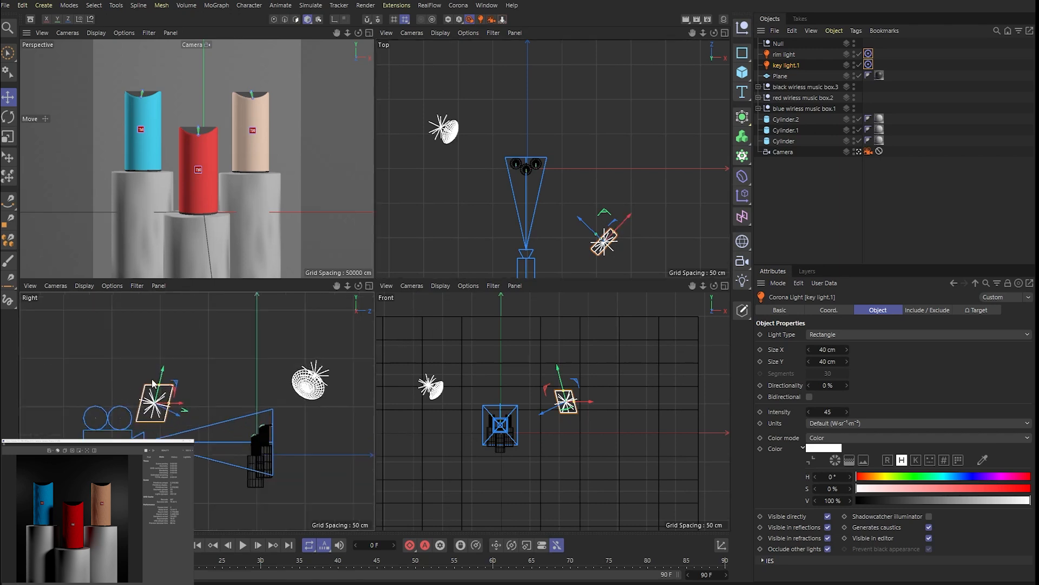
{"action": "left_click_drag", "start_coordinate": [162, 372], "coordinate": [167, 364]}
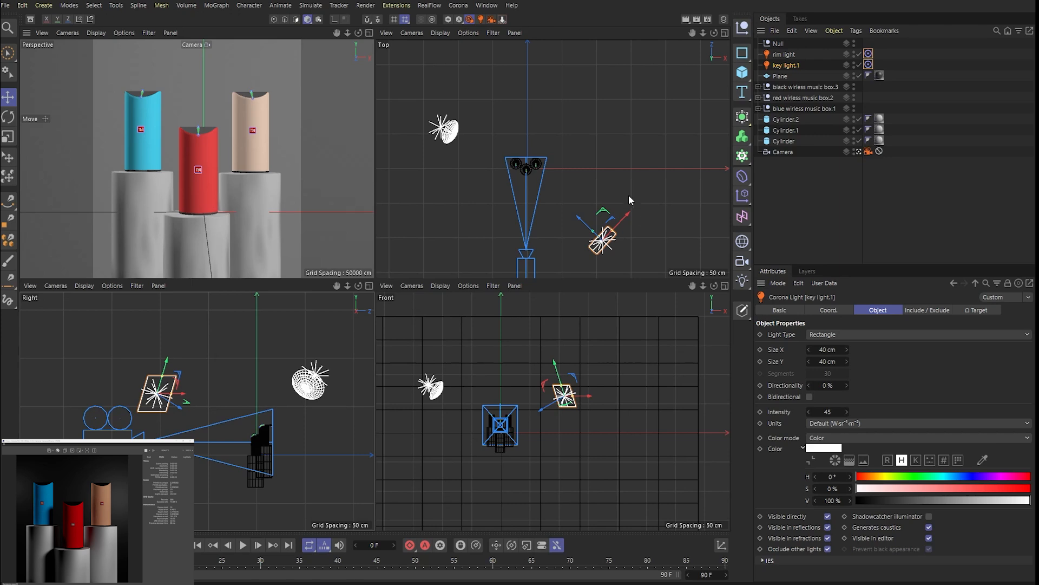
{"action": "scroll", "coordinate": [595, 139], "scroll_direction": "down", "scroll_amount": 3}
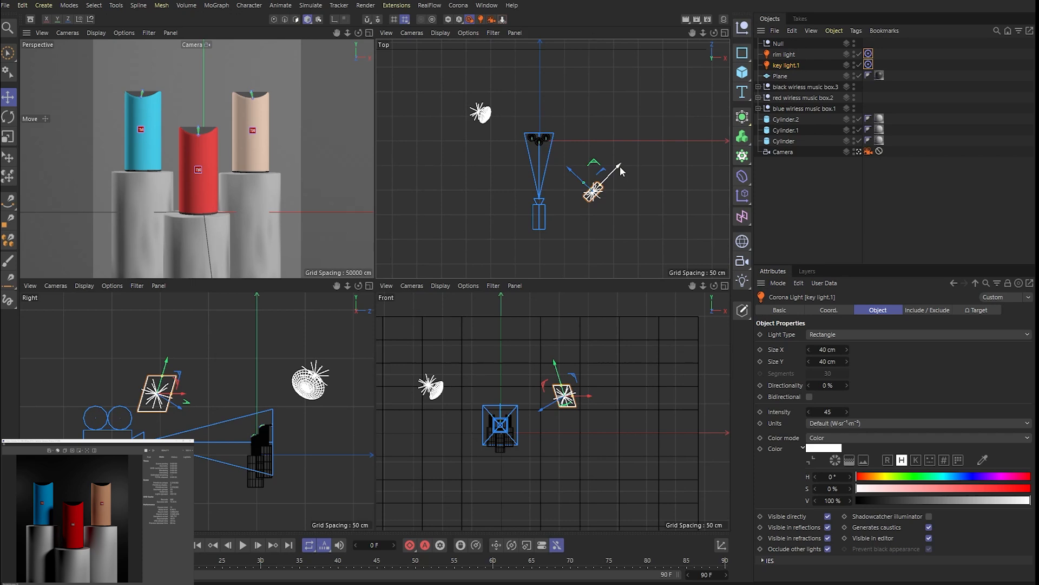
- Duplicate the key light to the opposite side of the camera and rename the copy "fill light"
{"action": "left_click_drag", "start_coordinate": [621, 169], "coordinate": [529, 192], "text": "ctrl"}
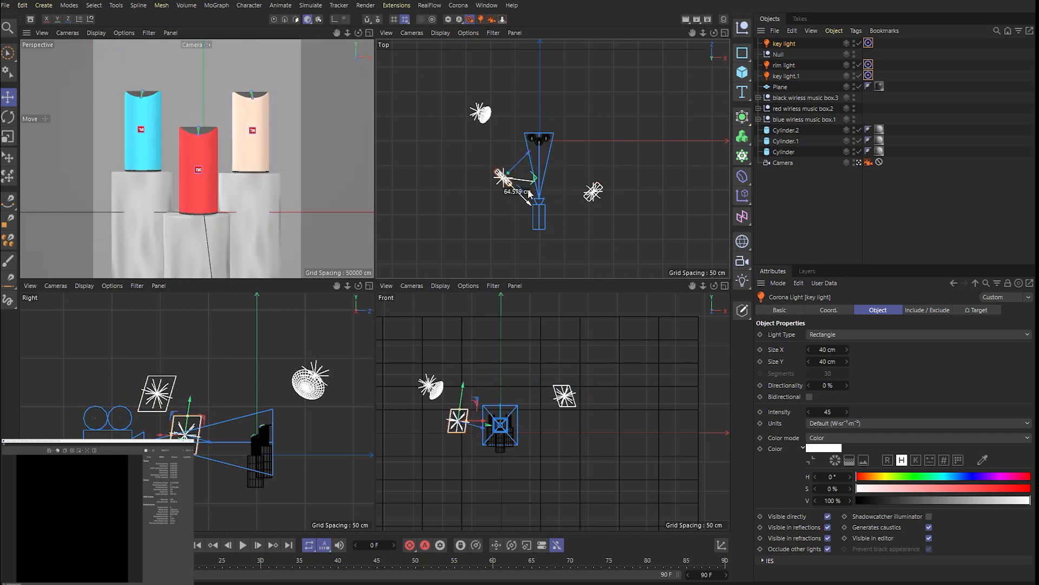
{"action": "double_click", "coordinate": [780, 44]}
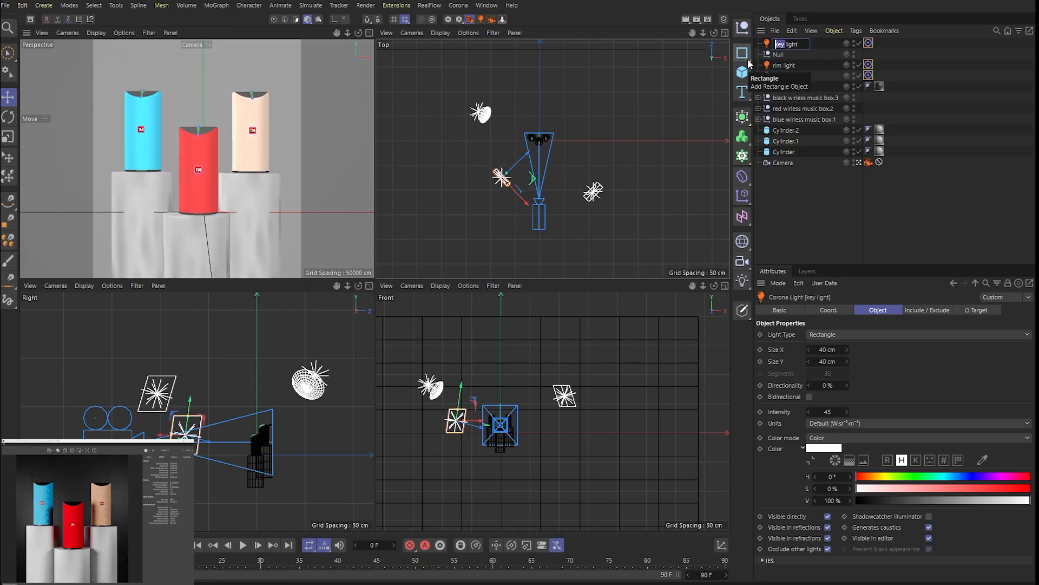
{"action": "type", "text": "fill"}
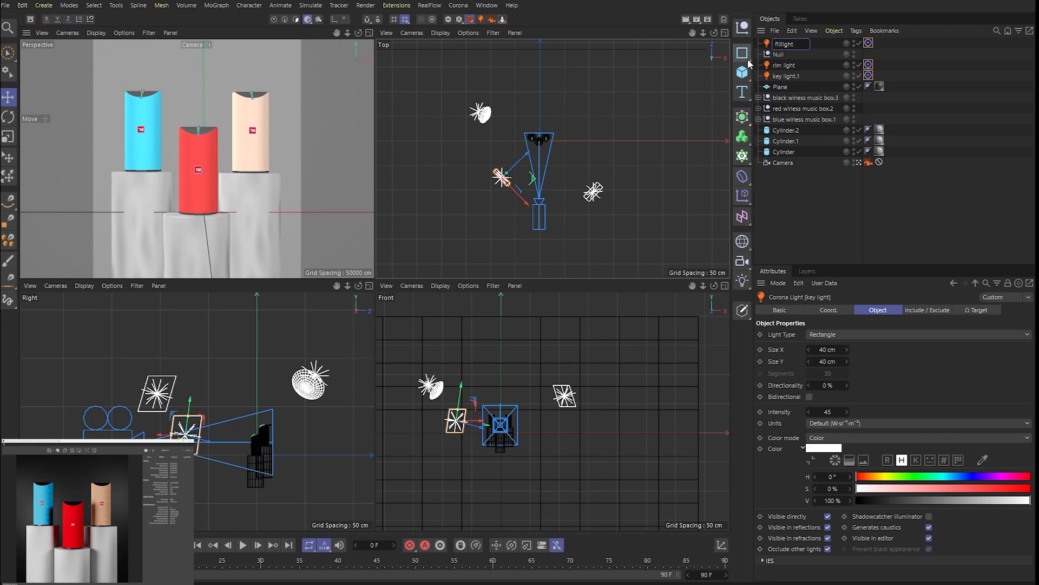
{"action": "key", "text": "Return"}
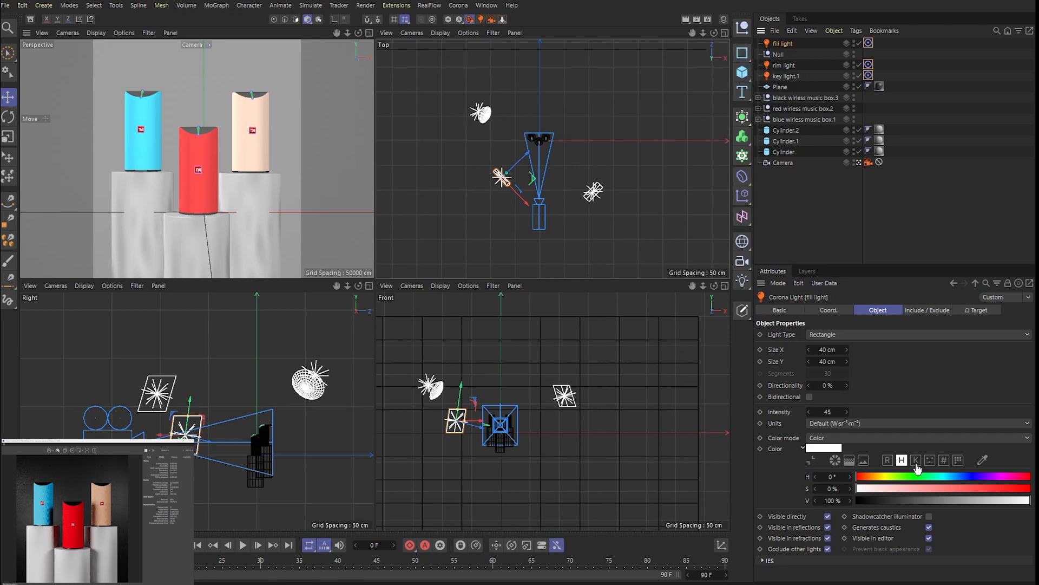
- Set the fill light's intensity to 20 and move it below the speakers and farther out to the side
{"action": "left_click", "coordinate": [838, 411]}
{"action": "type", "text": "20"}
{"action": "key", "text": "Return"}
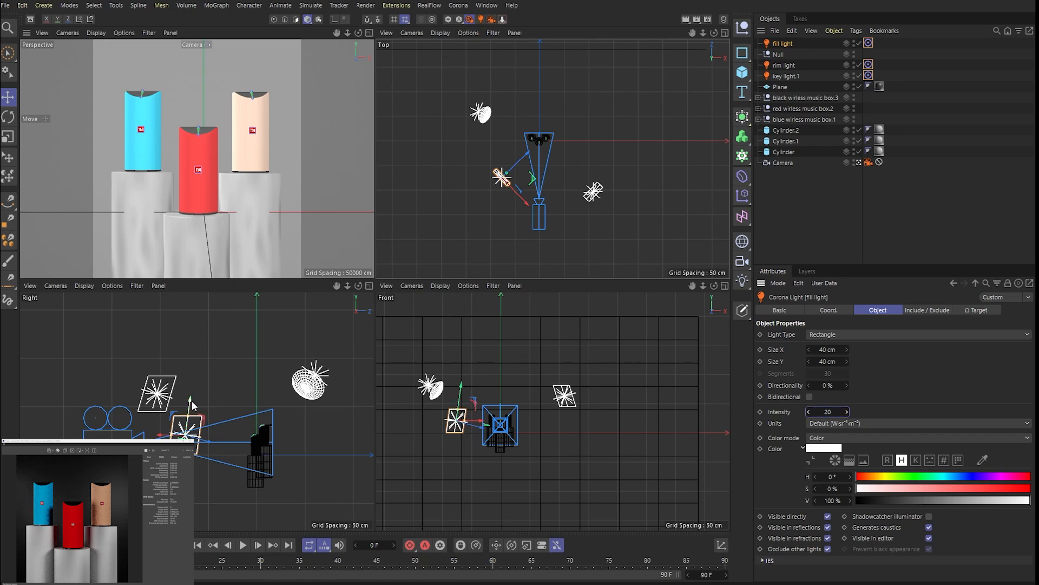
{"action": "left_click_drag", "start_coordinate": [192, 405], "coordinate": [200, 474]}
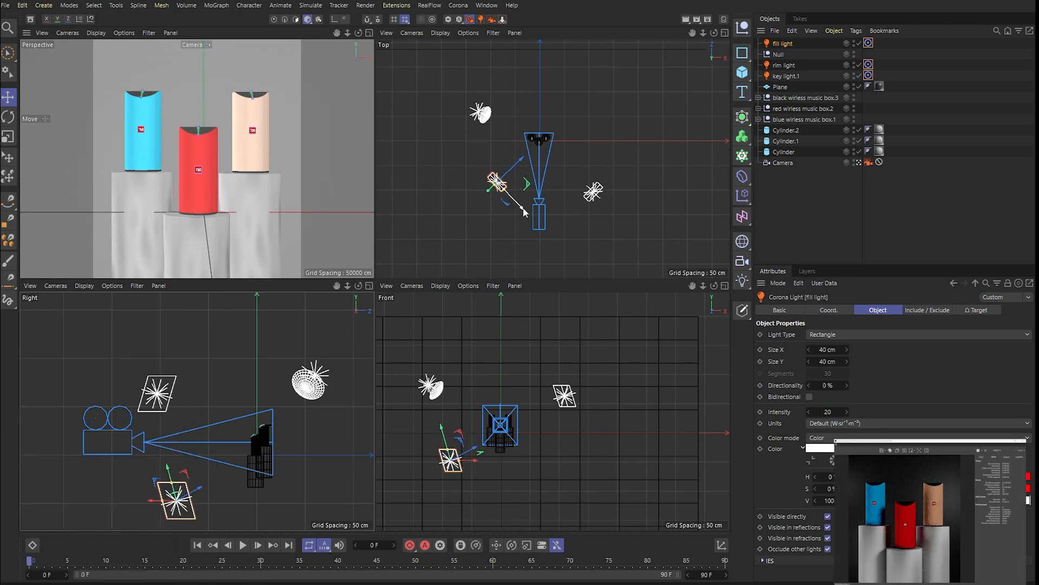
{"action": "left_click_drag", "start_coordinate": [524, 211], "coordinate": [505, 172]}
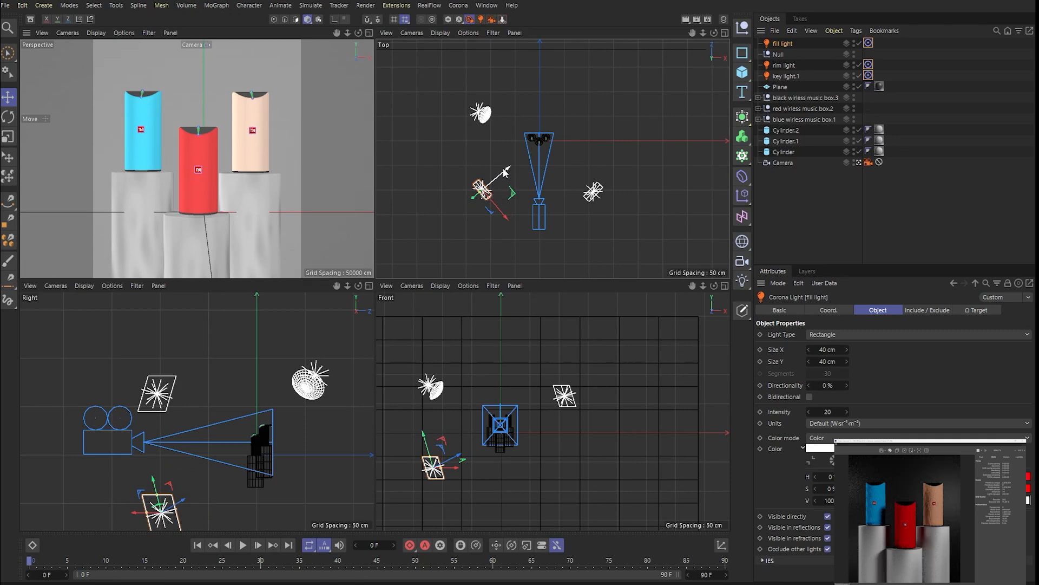
- Set the fill light's Size Y to 50 cm
{"action": "left_click", "coordinate": [824, 352]}
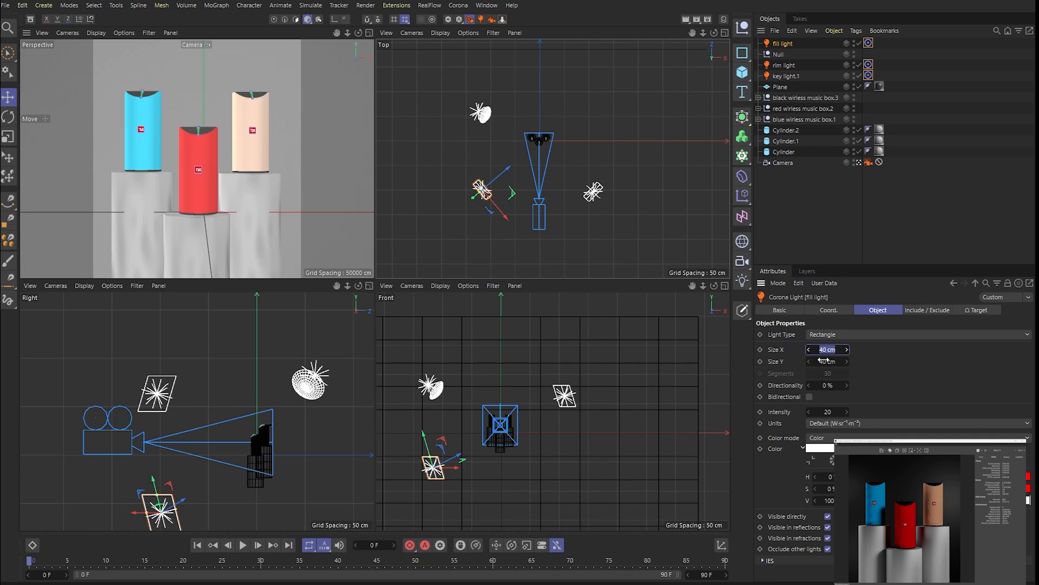
{"action": "left_click", "coordinate": [827, 361]}
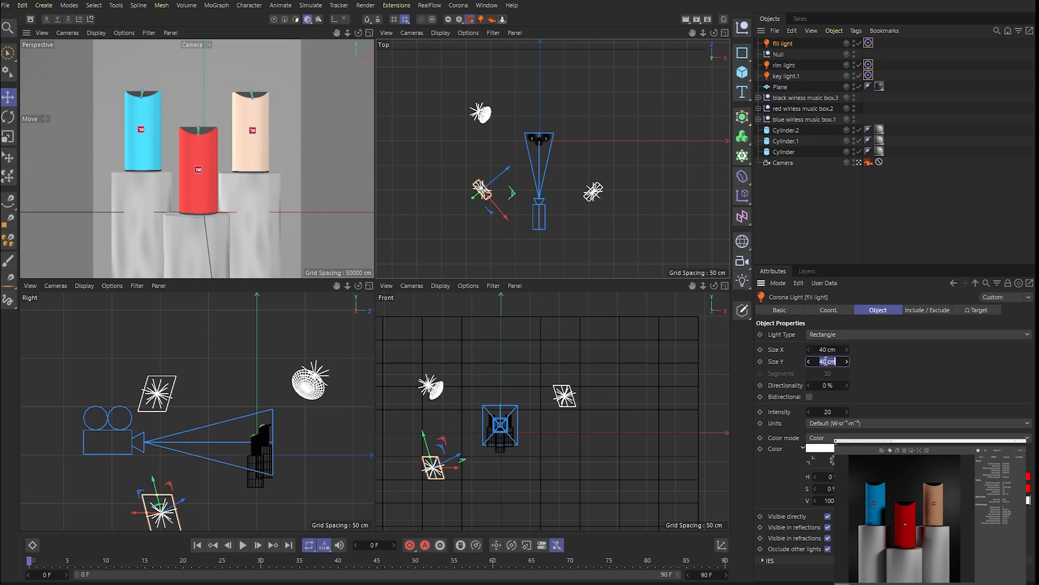
{"action": "left_click_drag", "start_coordinate": [828, 362], "coordinate": [769, 374]}
{"action": "type", "text": "50"}
{"action": "key", "text": "Return"}
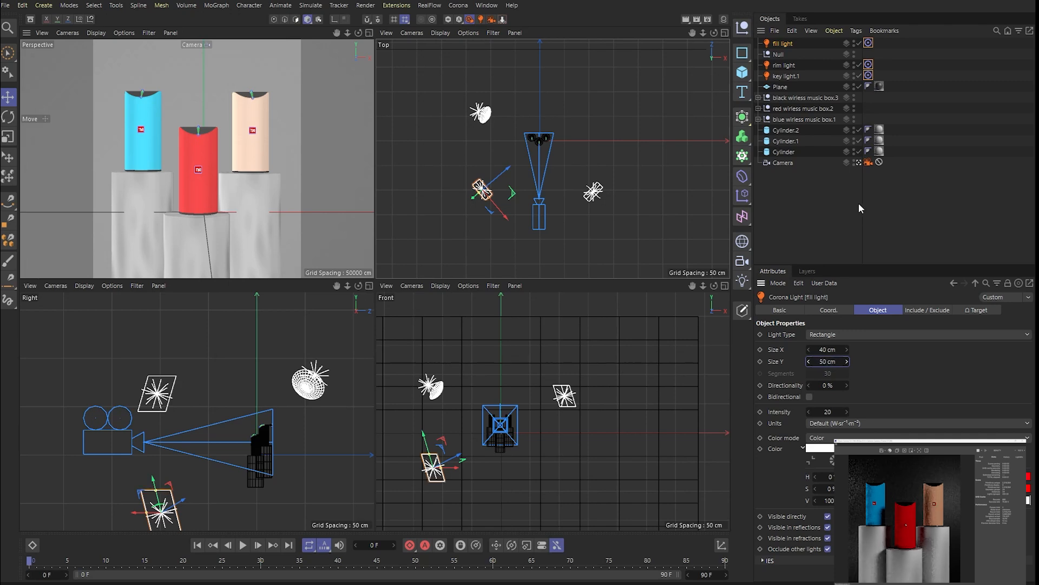
{"action": "left_click", "coordinate": [829, 413]}
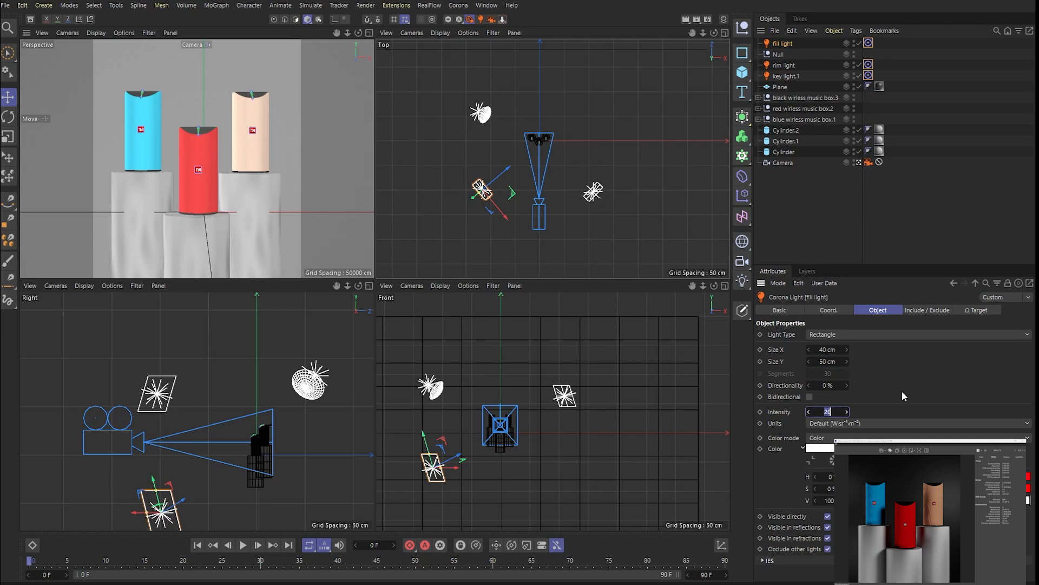
{"action": "key", "text": "Return"}
- Add a new Corona Light and rename it "bkg light"
{"action": "left_click", "coordinate": [481, 19]}
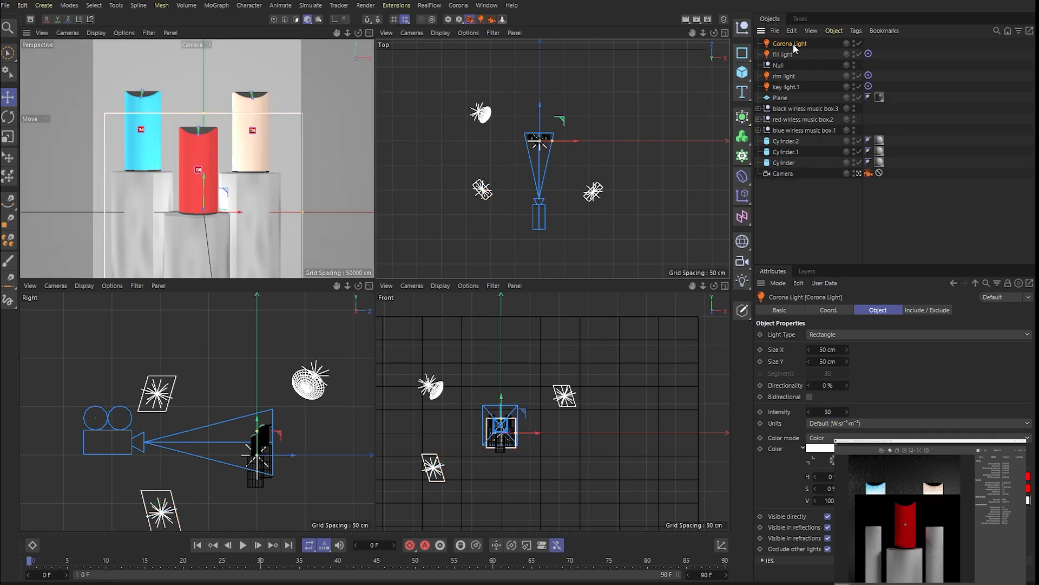
{"action": "double_click", "coordinate": [793, 44]}
{"action": "type", "text": "tl"}
{"action": "key", "text": "Return"}
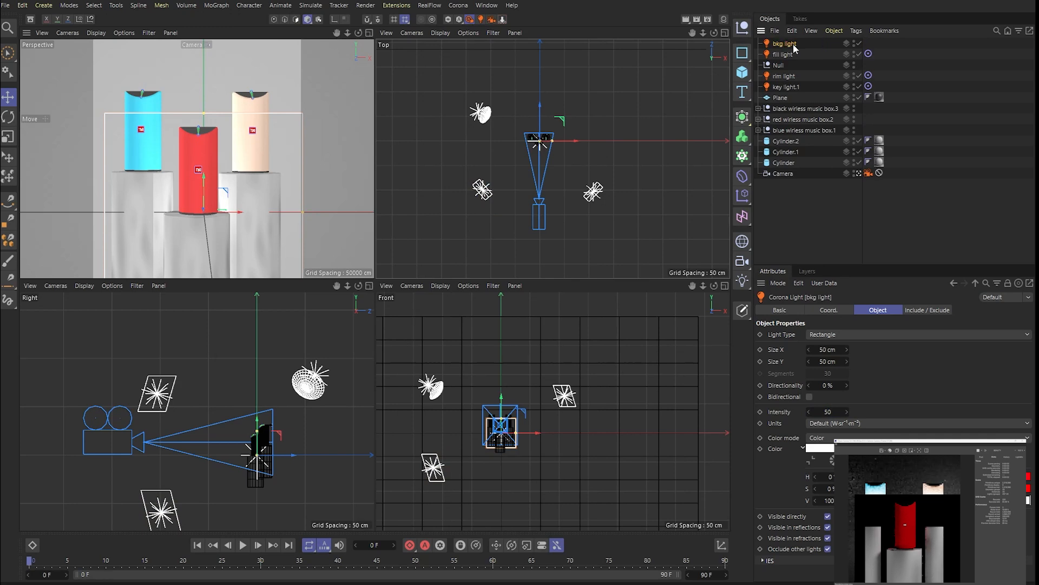
- Move the background light between the speakers and the backdrop, change its type to Sphere Sector and lower it beneath the speakers
{"action": "scroll", "coordinate": [129, 442], "scroll_direction": "down", "scroll_amount": 4}
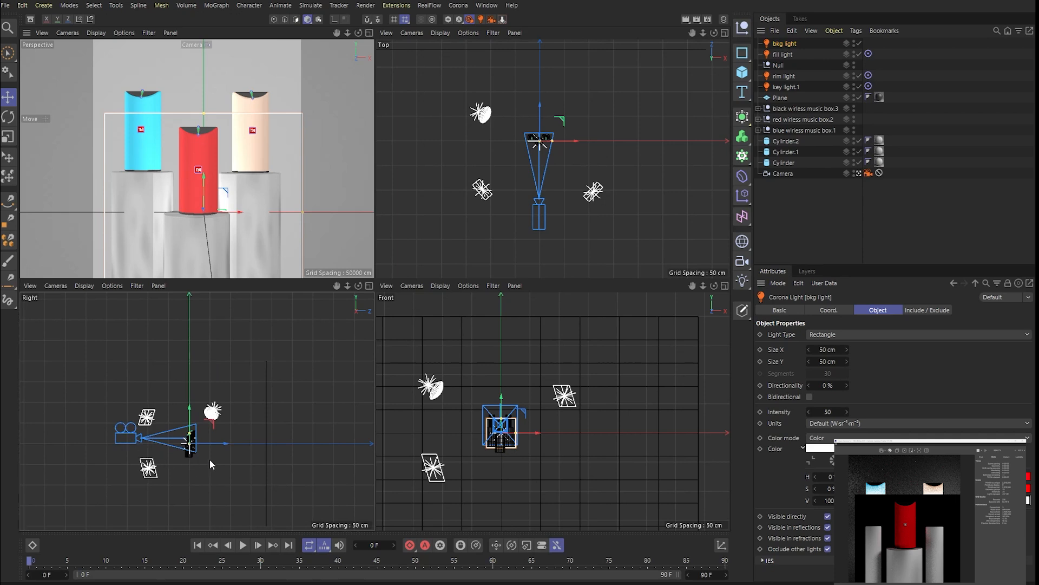
{"action": "scroll", "coordinate": [209, 459], "scroll_direction": "up", "scroll_amount": 4}
{"action": "left_click_drag", "start_coordinate": [201, 431], "coordinate": [266, 430]}
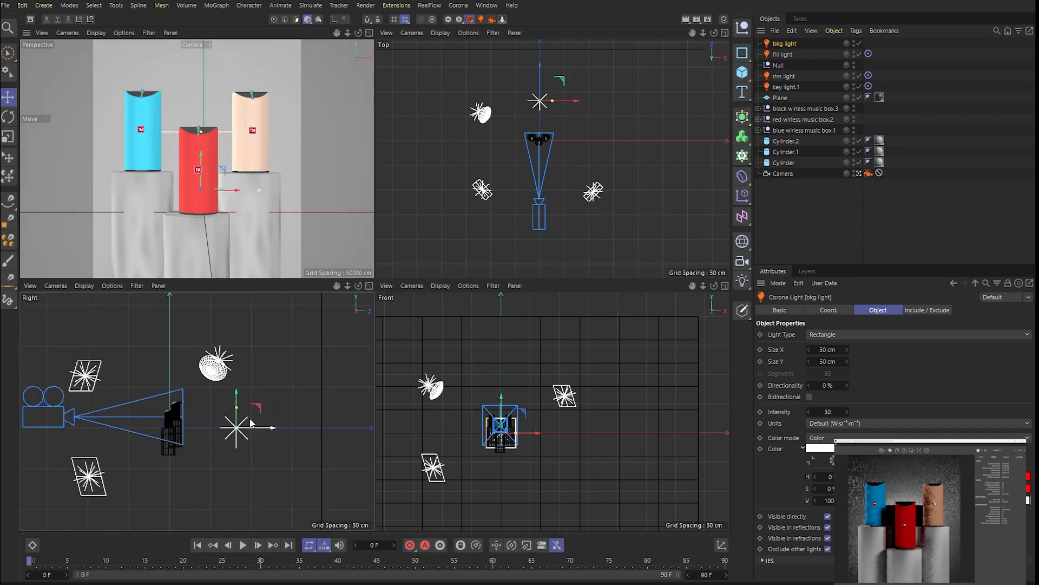
{"action": "left_click", "coordinate": [833, 337]}
{"action": "left_click", "coordinate": [853, 373]}
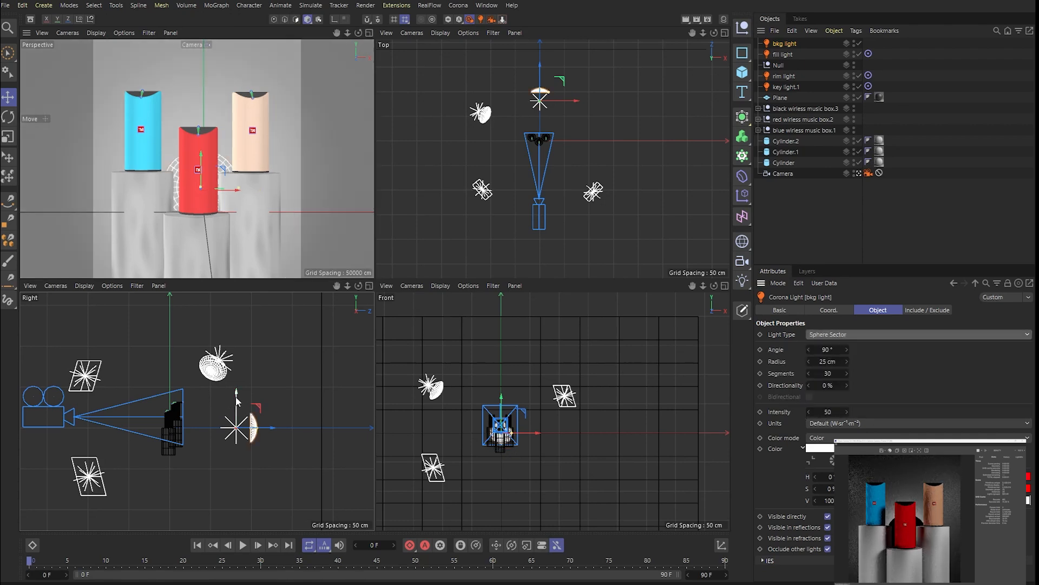
{"action": "left_click_drag", "start_coordinate": [236, 400], "coordinate": [236, 448]}
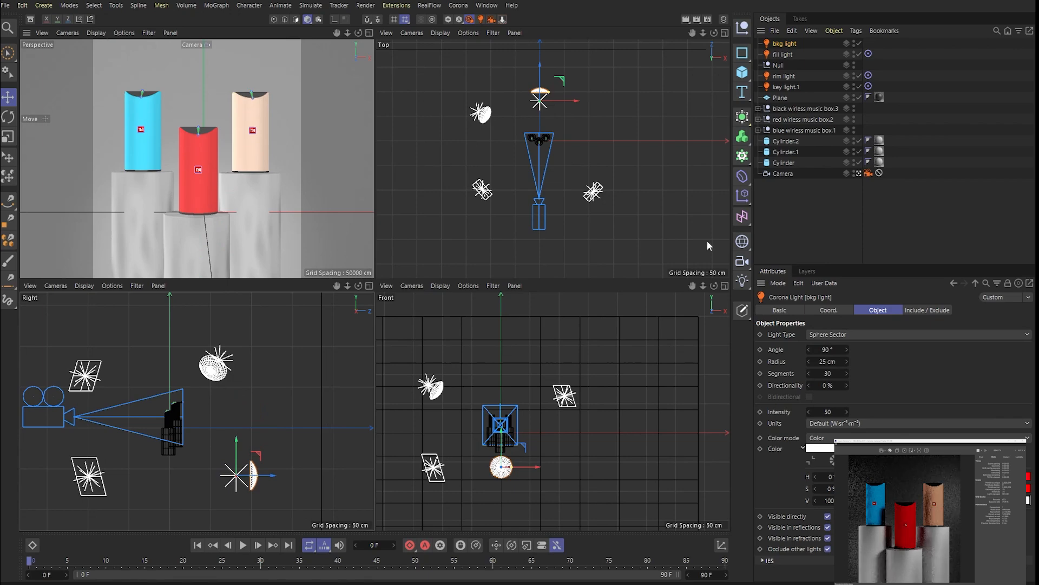
- Tilt the background light upward so it shines up the backdrop plane behind the speakers
{"action": "left_click", "coordinate": [781, 98]}
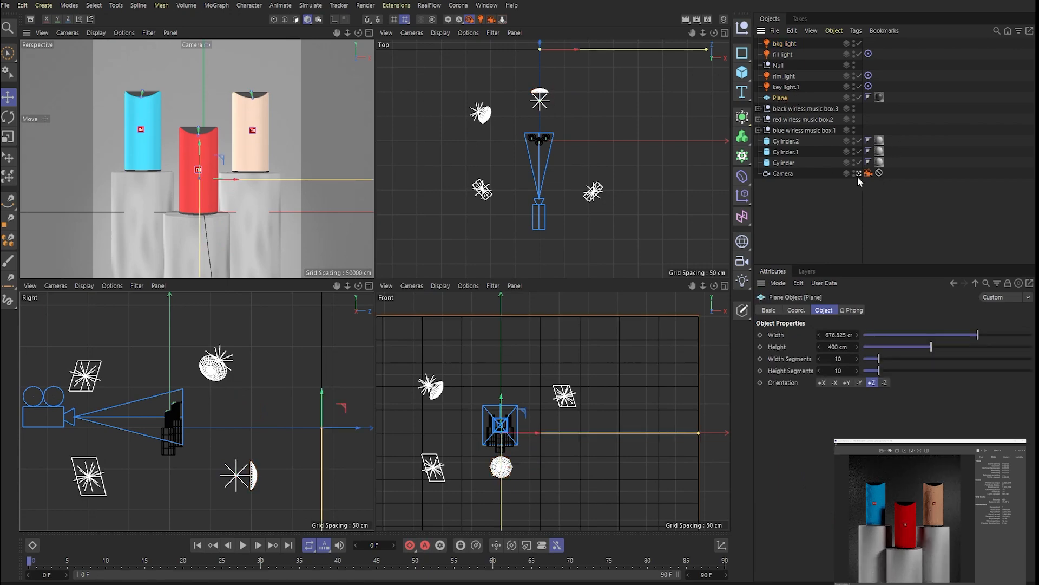
{"action": "left_click", "coordinate": [369, 33]}
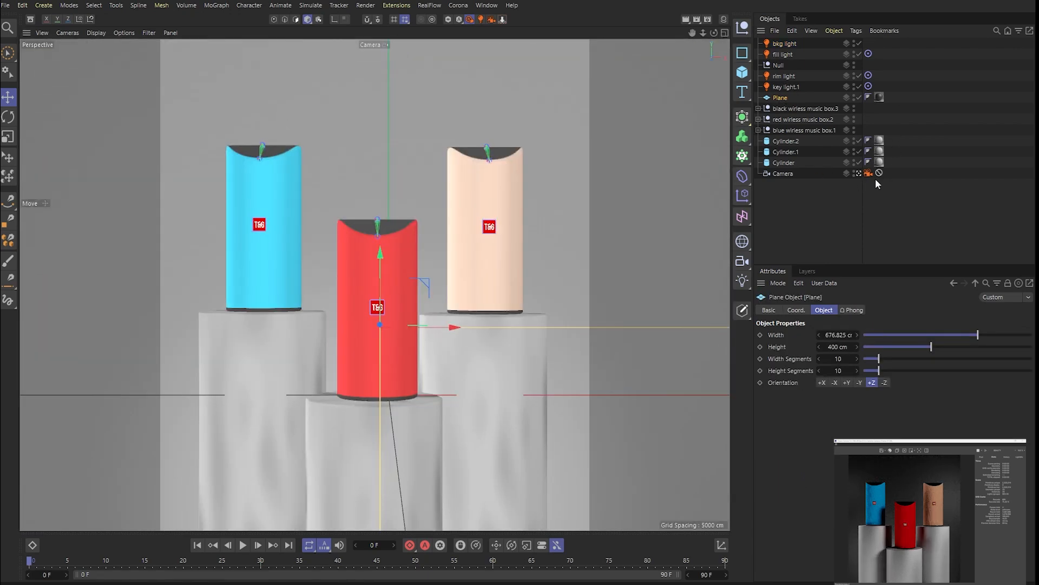
{"action": "left_click", "coordinate": [858, 173]}
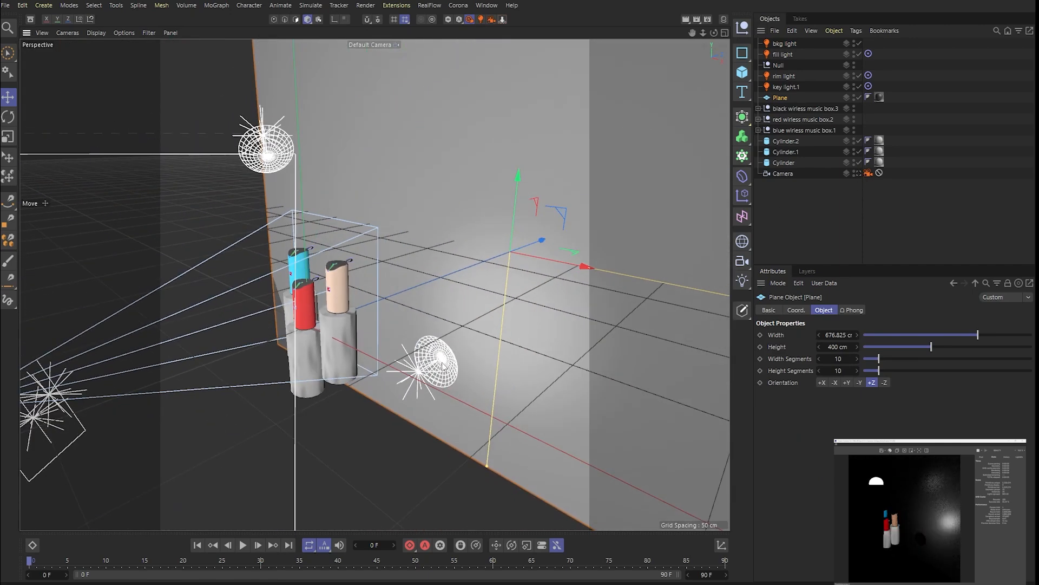
{"action": "left_click", "coordinate": [858, 173]}
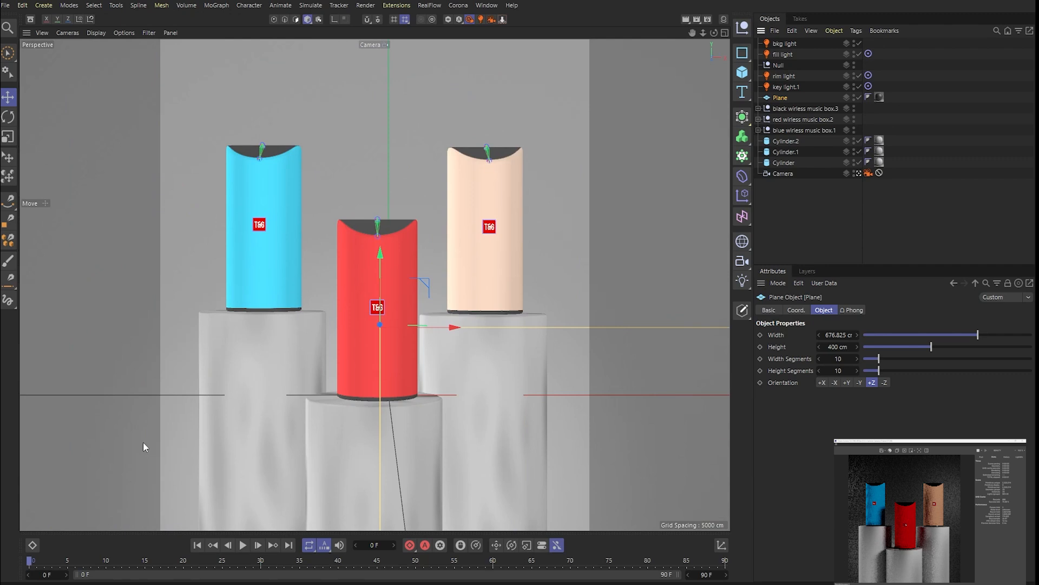
{"action": "middle_click", "coordinate": [350, 410]}
{"action": "left_click", "coordinate": [248, 471]}
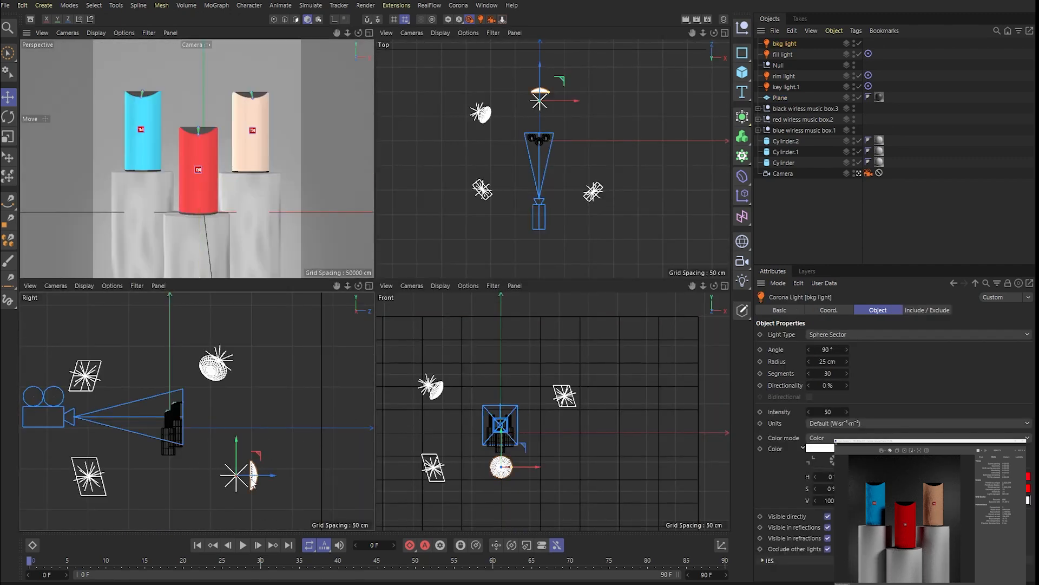
{"action": "key", "text": "r"}
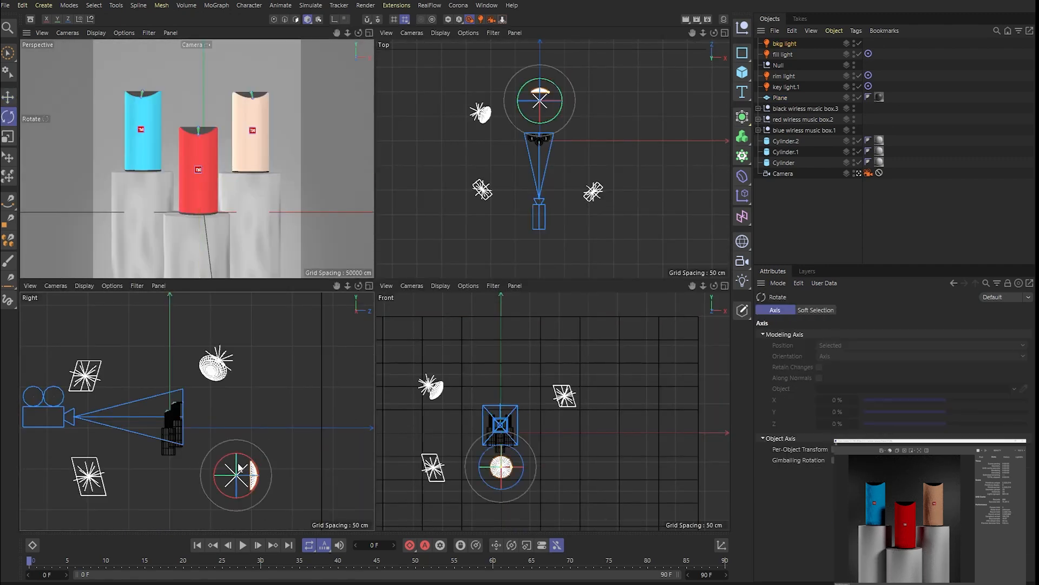
{"action": "mouse_move", "coordinate": [226, 464]}
{"action": "left_mouse_down"}
{"action": "mouse_move", "coordinate": [216, 476]}
{"action": "mouse_move", "coordinate": [254, 475]}
{"action": "mouse_move", "coordinate": [212, 473]}
{"action": "left_mouse_up"}
{"action": "key", "text": "e"}
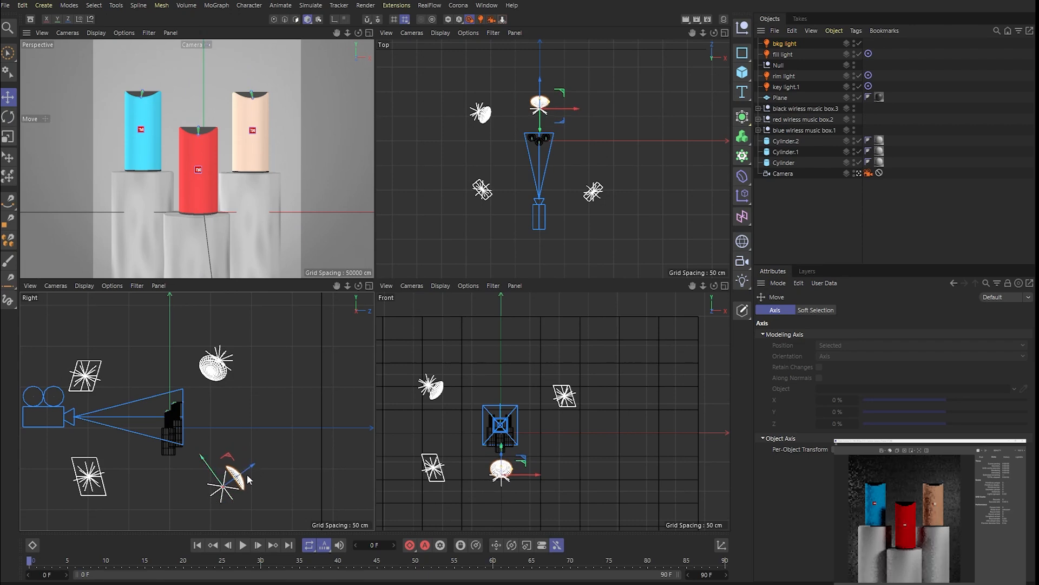
- Switch the move axes to world coordinates and shift the background light slightly toward the backdrop and upward
{"action": "left_click", "coordinate": [91, 20]}
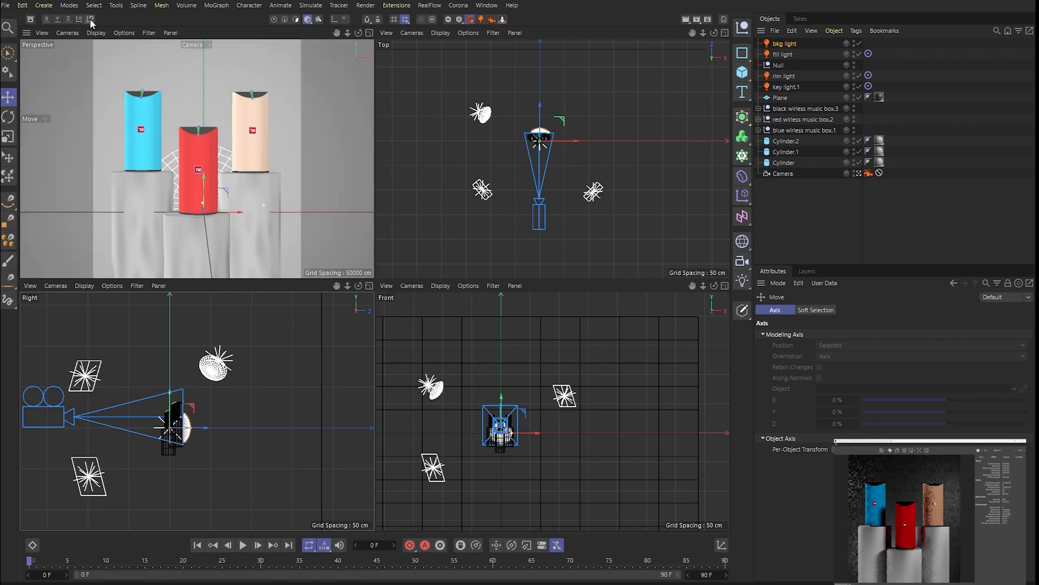
{"action": "key", "text": "ctrl+z"}
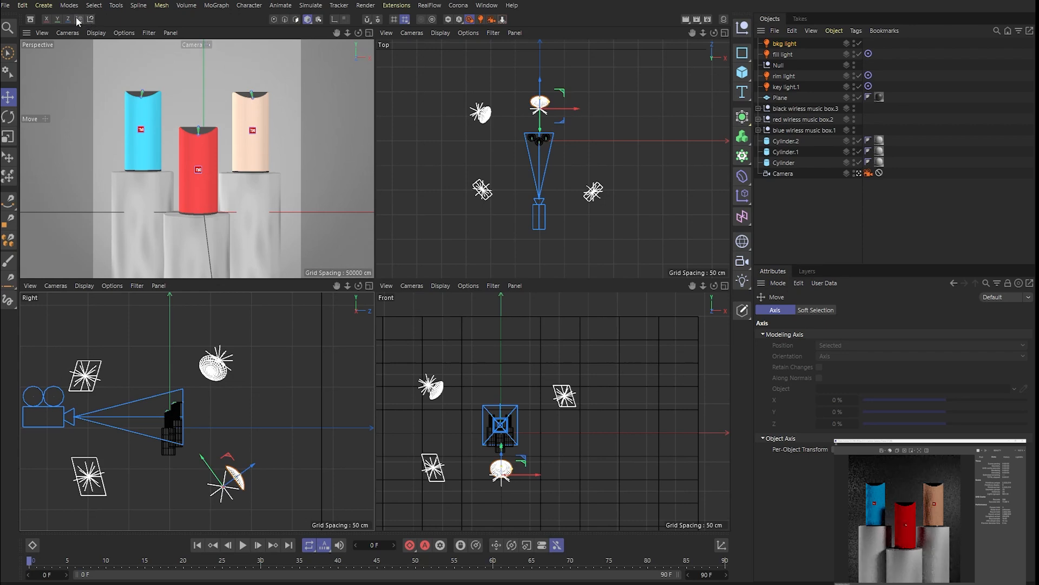
{"action": "left_click", "coordinate": [79, 19]}
{"action": "mouse_move", "coordinate": [257, 491]}
{"action": "left_mouse_down"}
{"action": "mouse_move", "coordinate": [273, 490]}
{"action": "mouse_move", "coordinate": [262, 488]}
{"action": "left_mouse_up"}
{"action": "left_click_drag", "start_coordinate": [234, 456], "coordinate": [239, 449]}
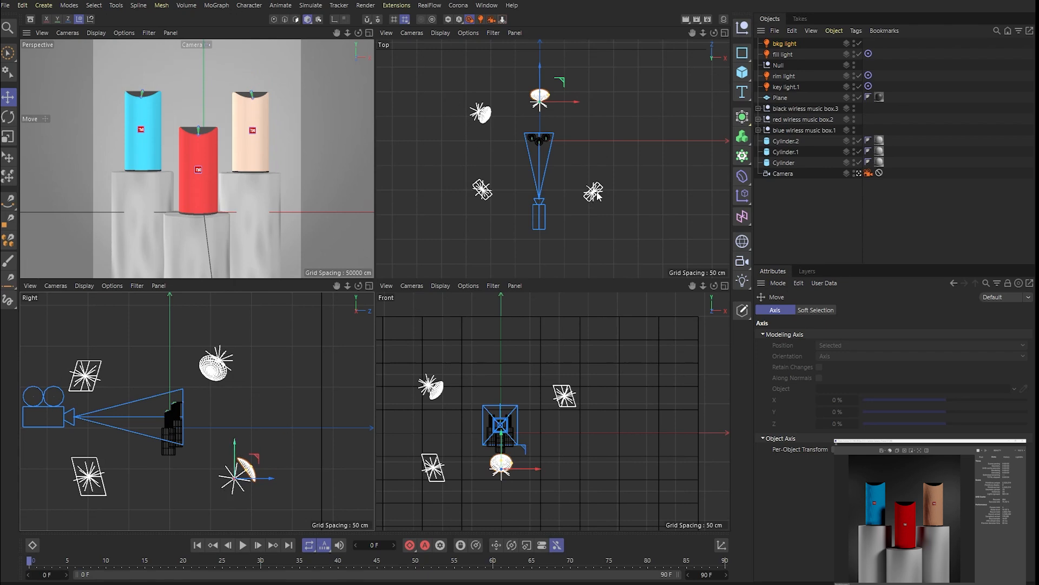
- Examine the placement of all lights around the speakers and backdrop in a full-size perspective view outside the scene camera
{"action": "left_click", "coordinate": [368, 34]}
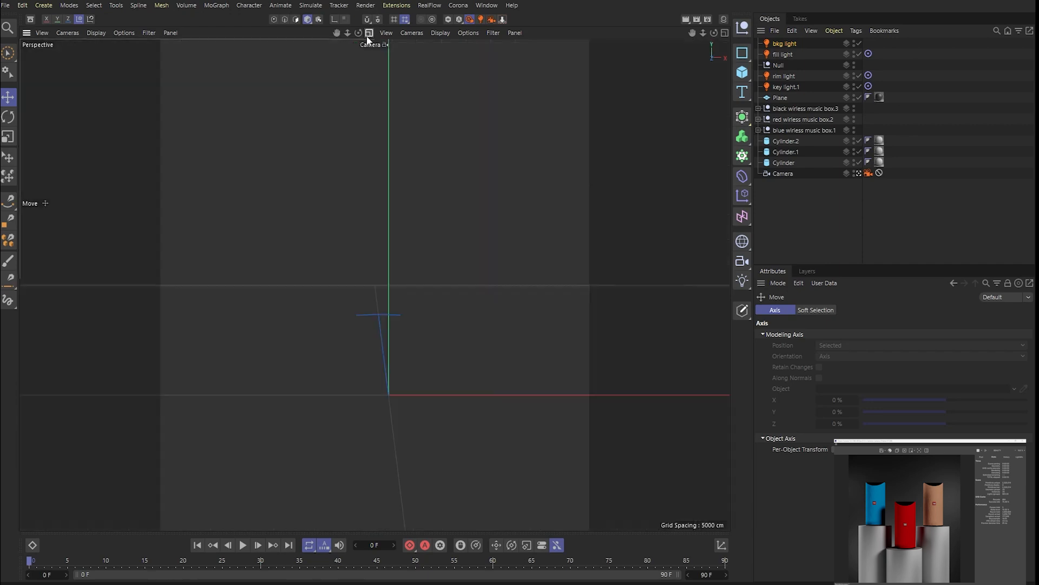
{"action": "left_click", "coordinate": [860, 174]}
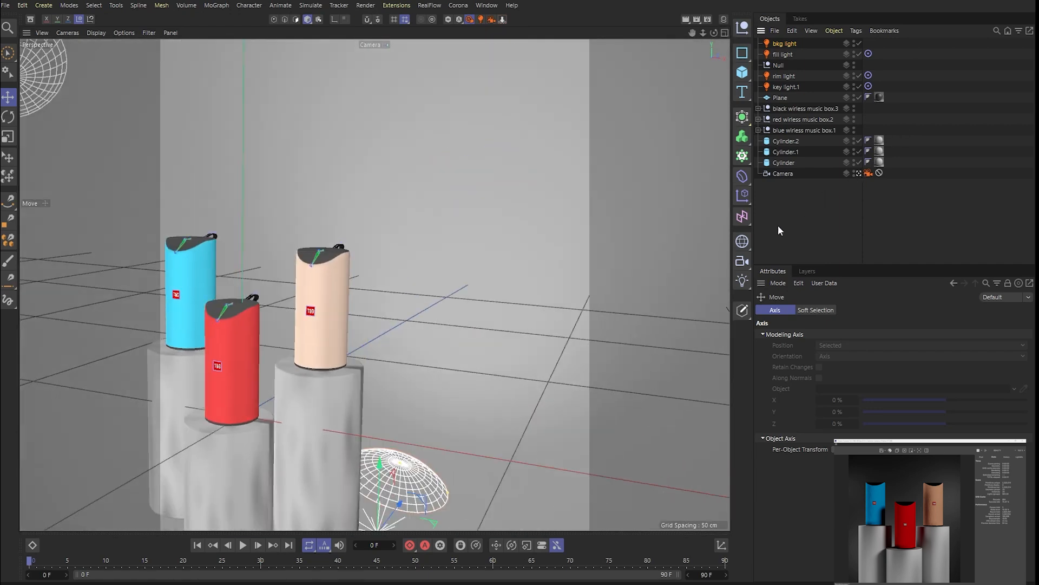
{"action": "scroll", "coordinate": [496, 381], "scroll_direction": "down", "scroll_amount": 10}
{"action": "scroll", "coordinate": [407, 468], "scroll_direction": "up", "scroll_amount": 6}
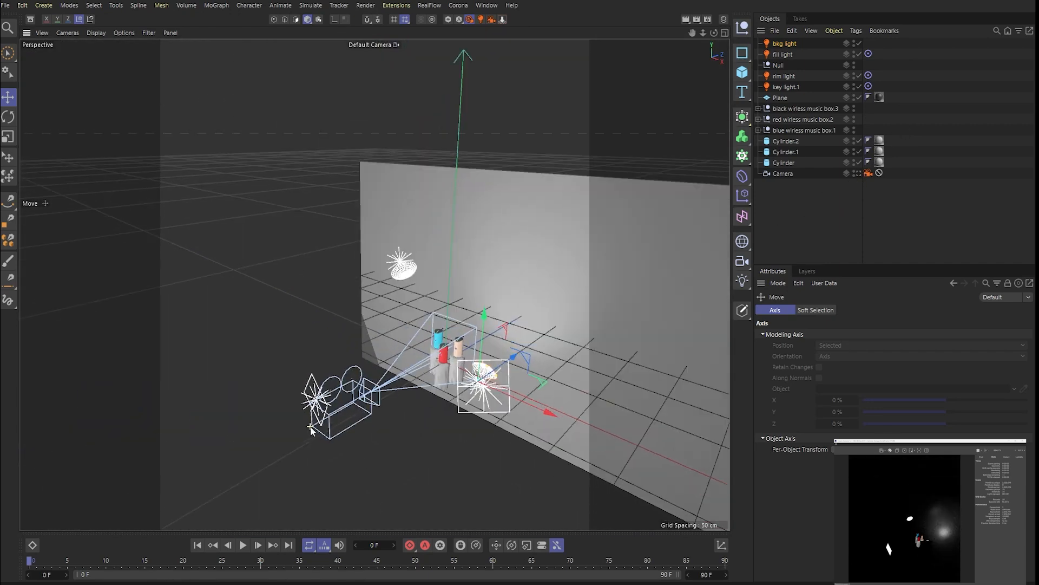
{"action": "left_click_drag", "start_coordinate": [713, 34], "coordinate": [596, 54]}
{"action": "scroll", "coordinate": [606, 441], "scroll_direction": "down", "scroll_amount": 2}
{"action": "scroll", "coordinate": [606, 441], "scroll_direction": "down", "scroll_amount": 2}
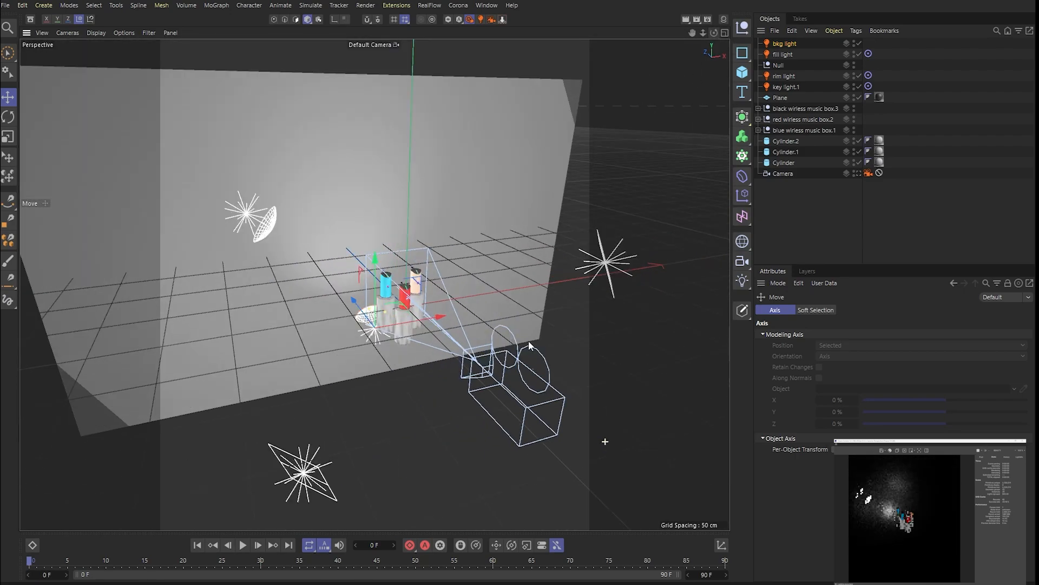
{"action": "scroll", "coordinate": [459, 416], "scroll_direction": "up", "scroll_amount": 5}
{"action": "scroll", "coordinate": [459, 417], "scroll_direction": "down", "scroll_amount": 5}
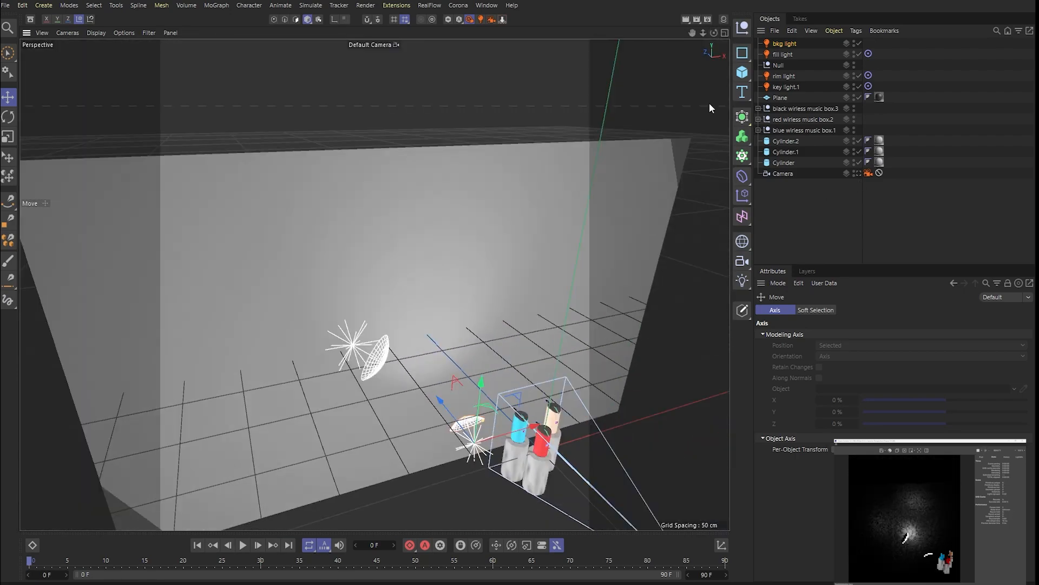
{"action": "mouse_move", "coordinate": [713, 34]}
{"action": "left_mouse_down"}
{"action": "mouse_move", "coordinate": [785, 81]}
{"action": "mouse_move", "coordinate": [834, 70]}
{"action": "mouse_move", "coordinate": [726, 38]}
{"action": "left_mouse_up"}
{"action": "scroll", "coordinate": [256, 201], "scroll_direction": "down", "scroll_amount": 6}
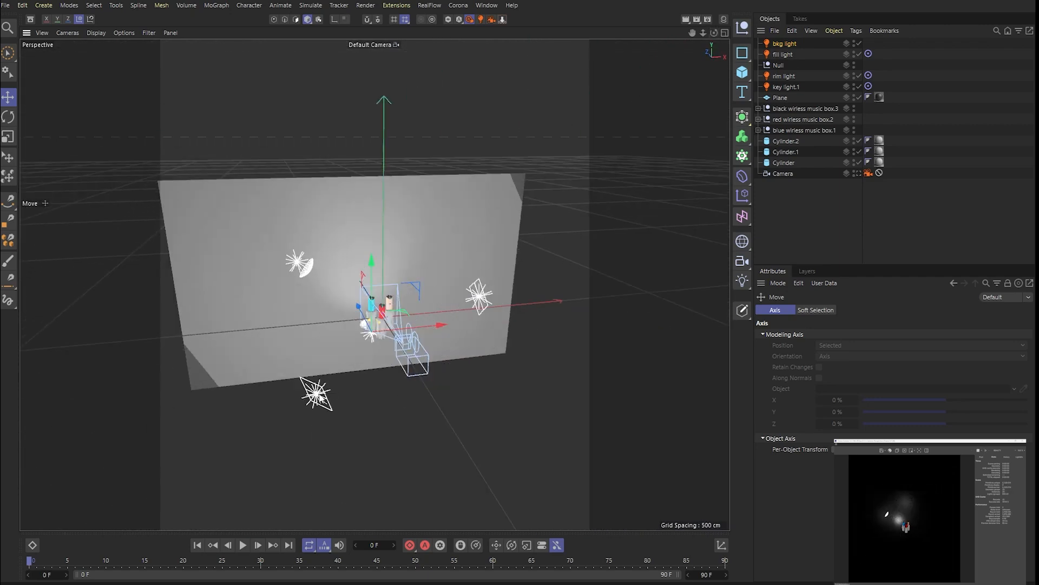
- Select the fill light in front of the speakers and return to the scene camera's view
{"action": "left_click", "coordinate": [315, 398]}
{"action": "scroll", "coordinate": [316, 398], "scroll_direction": "up", "scroll_amount": 5}
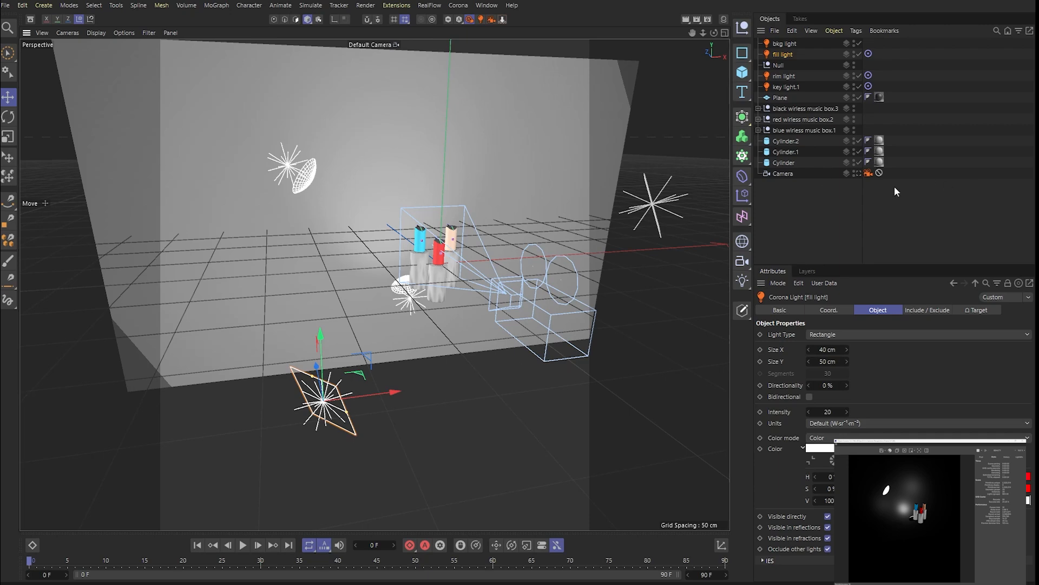
{"action": "left_click", "coordinate": [859, 172]}
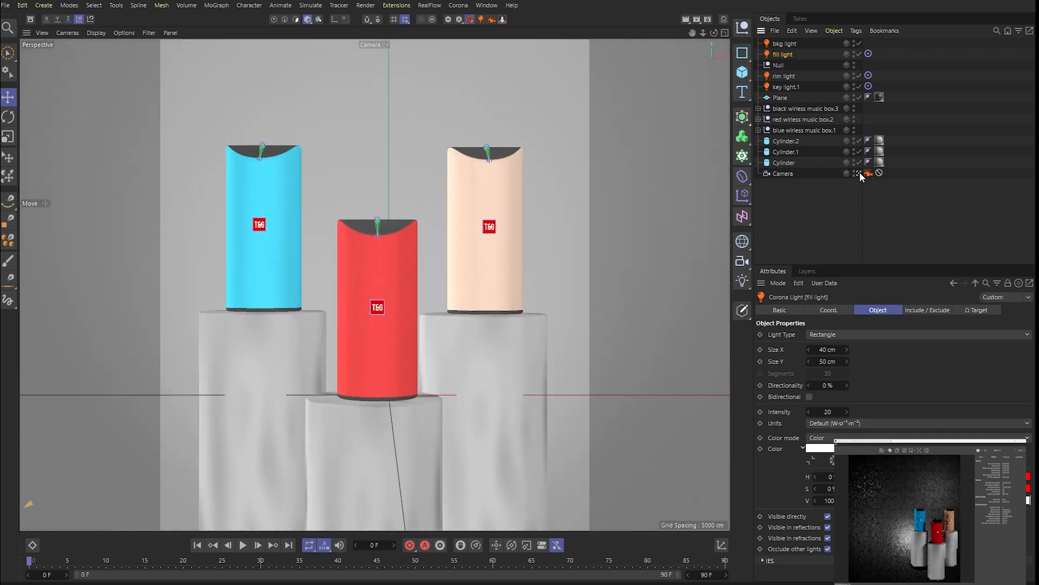